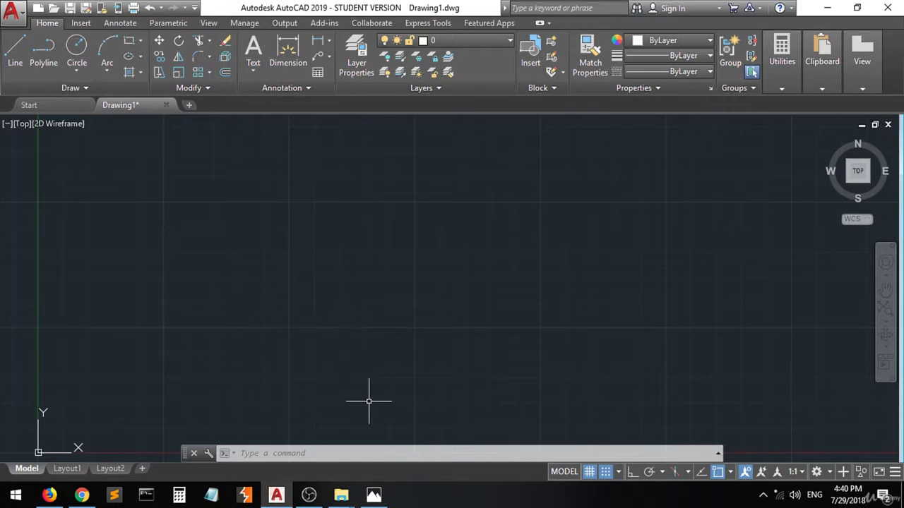
- Draw a 3-unit horizontal base line at 0° from a picked start point
click(374, 496)
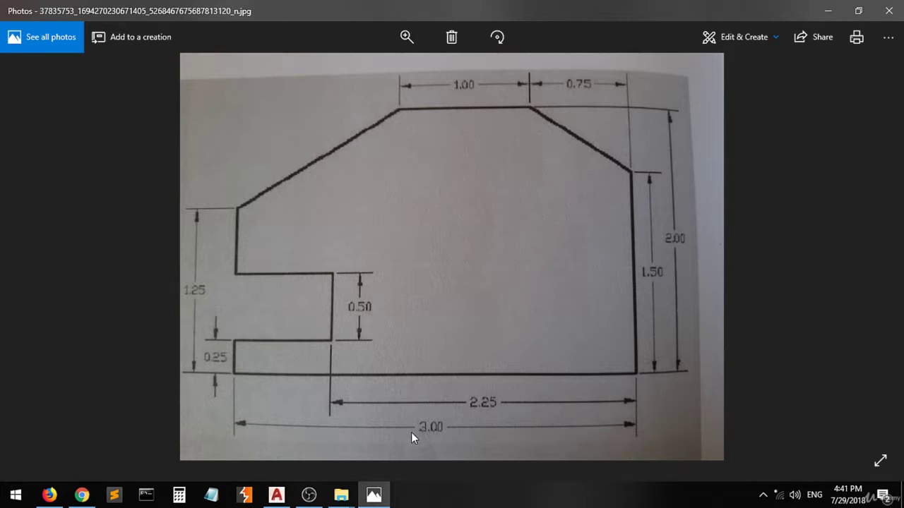
click(276, 495)
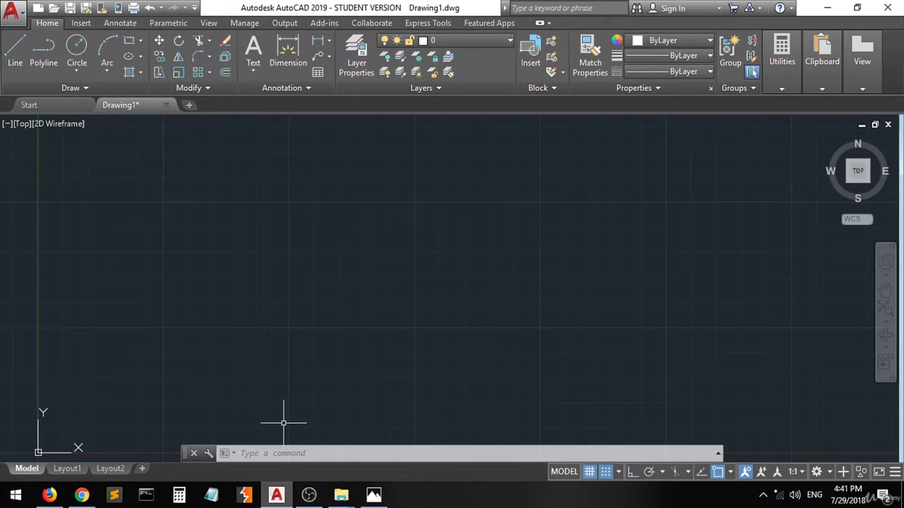
click(20, 62)
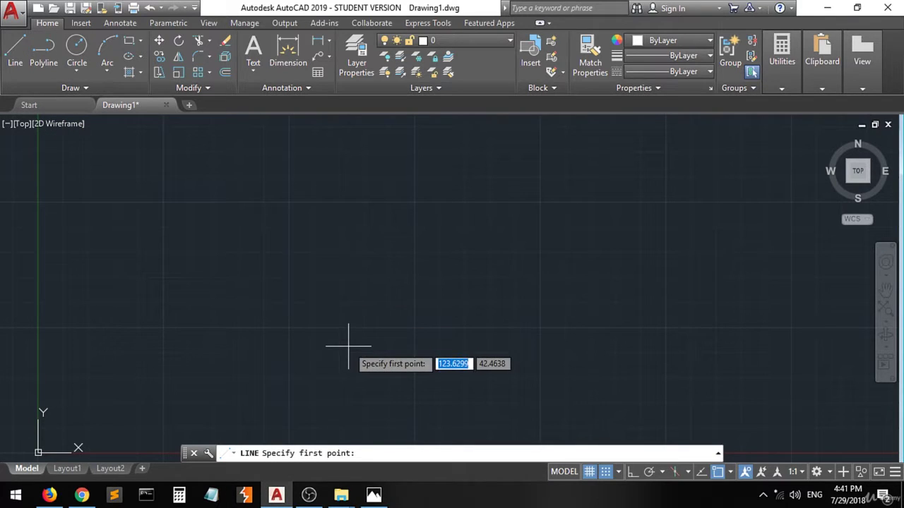
click(289, 329)
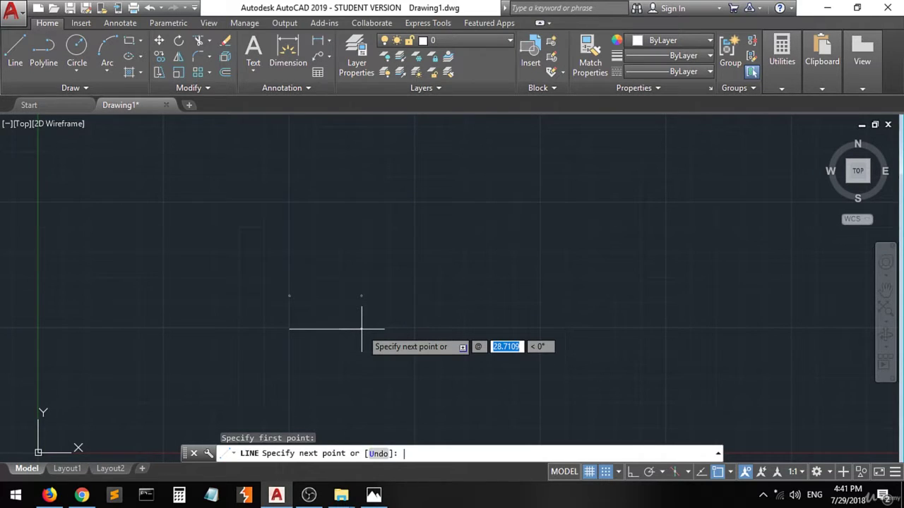
text(3)
key(Tab)
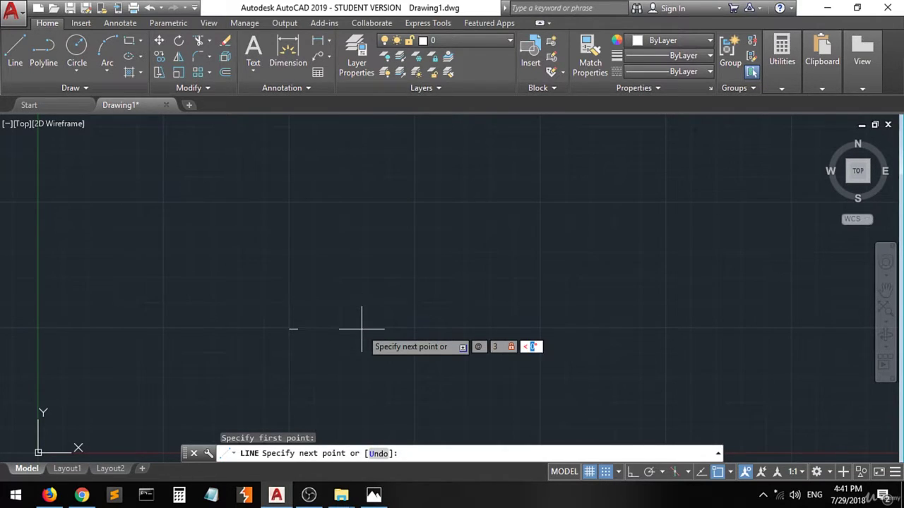
text(0)
key(Return)
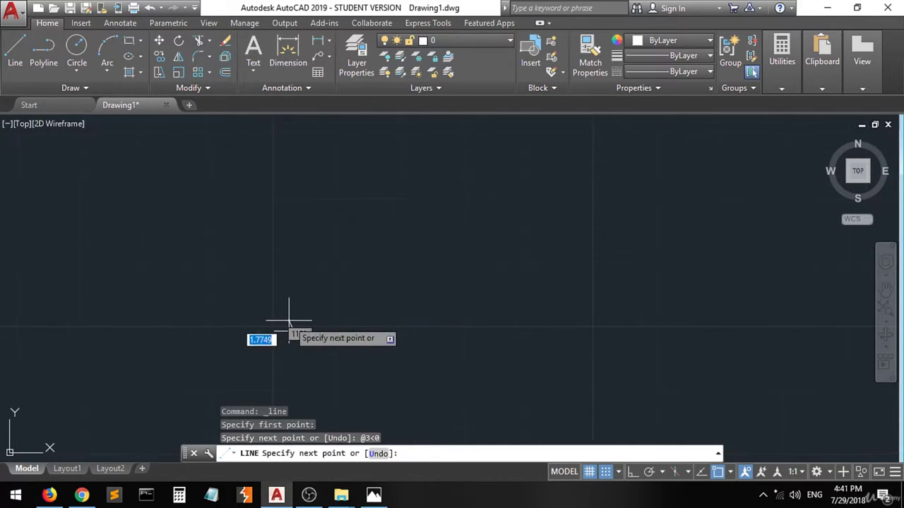
- Hide the drawing grid and bring the reference photo back up
scroll(297, 326, up, 8)
scroll(297, 326, up, 2)
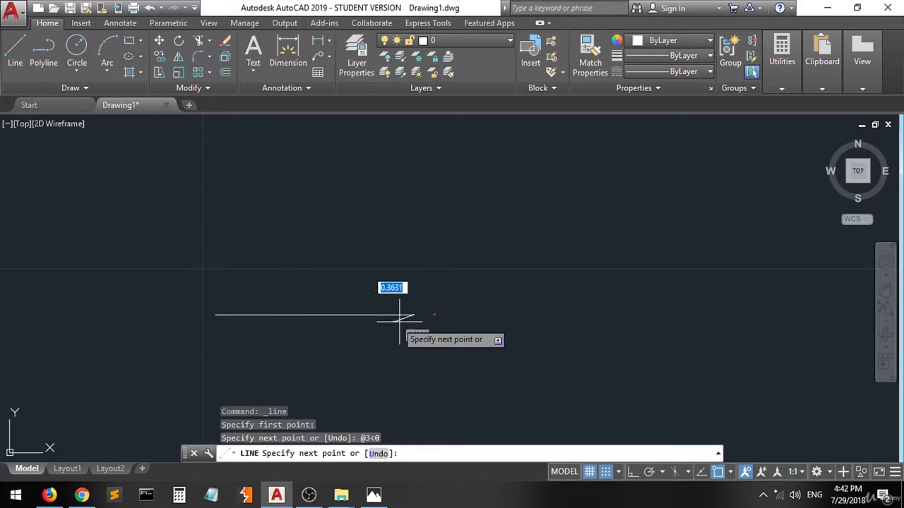
click(590, 473)
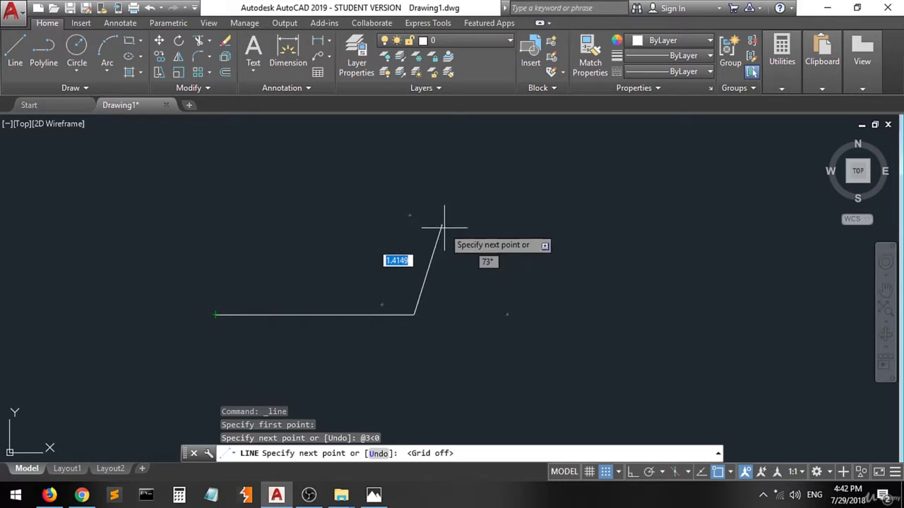
click(375, 496)
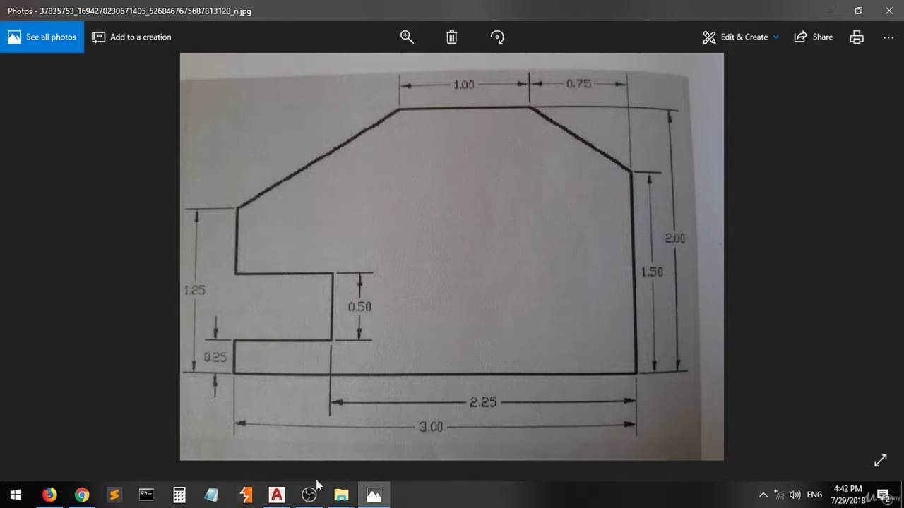
- Draw a 1.5-unit line at 90° up from the base line's right end, then check the photo
click(276, 498)
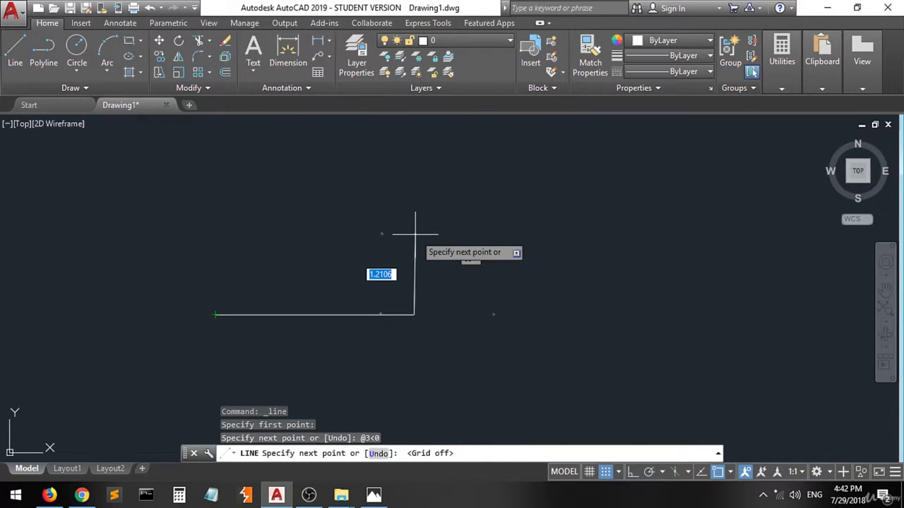
text(@)
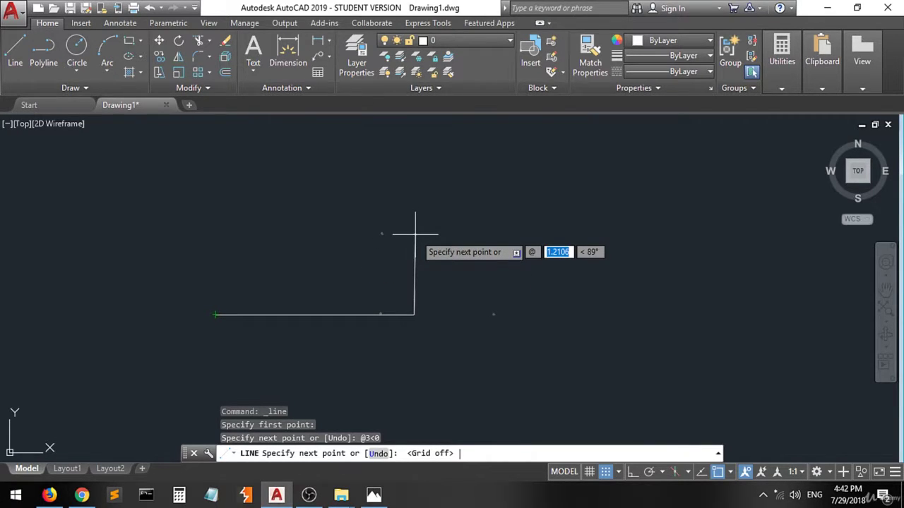
text(3)
key(BackSpace)
text(1)
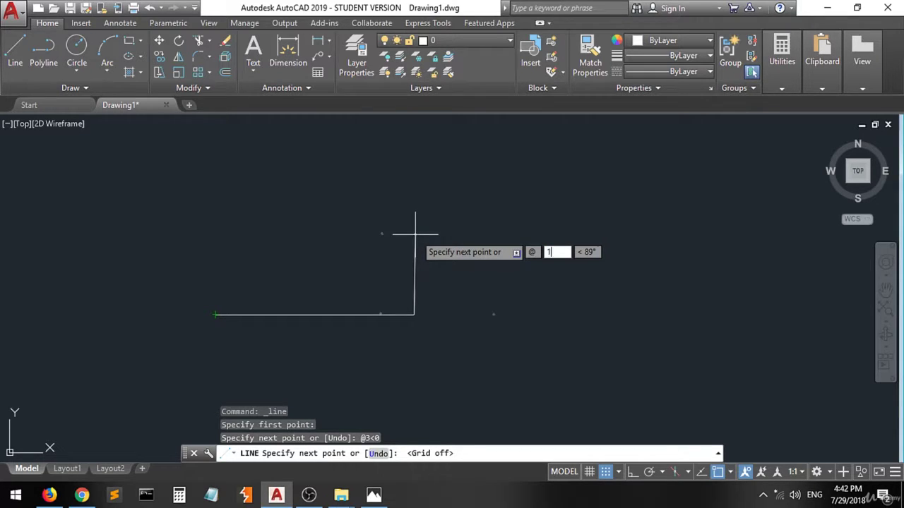
text(.5)
key(Tab)
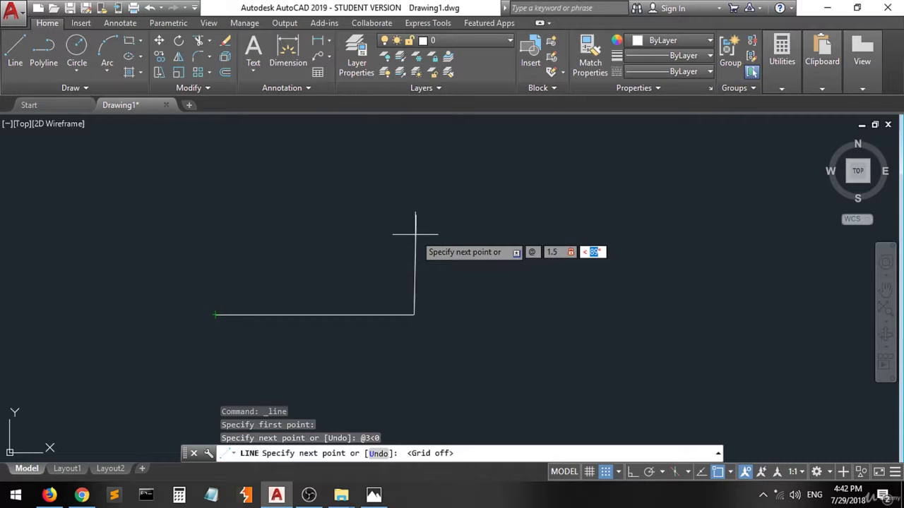
text(90)
key(Return)
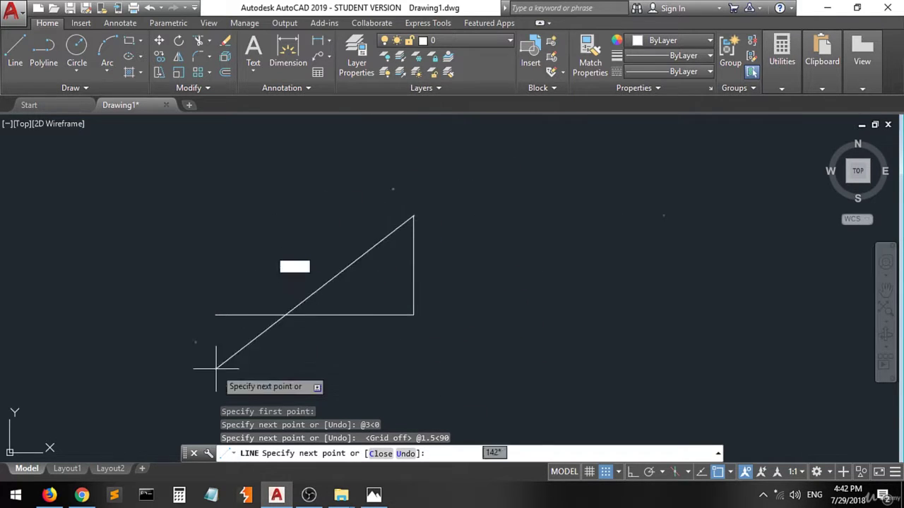
click(373, 495)
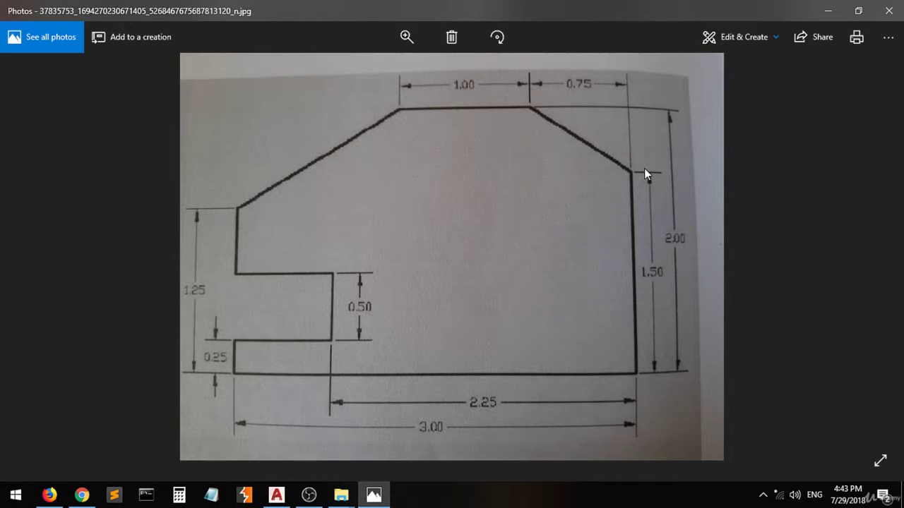
- Put the reference photo into Draw mode with a red ballpoint pen
click(721, 37)
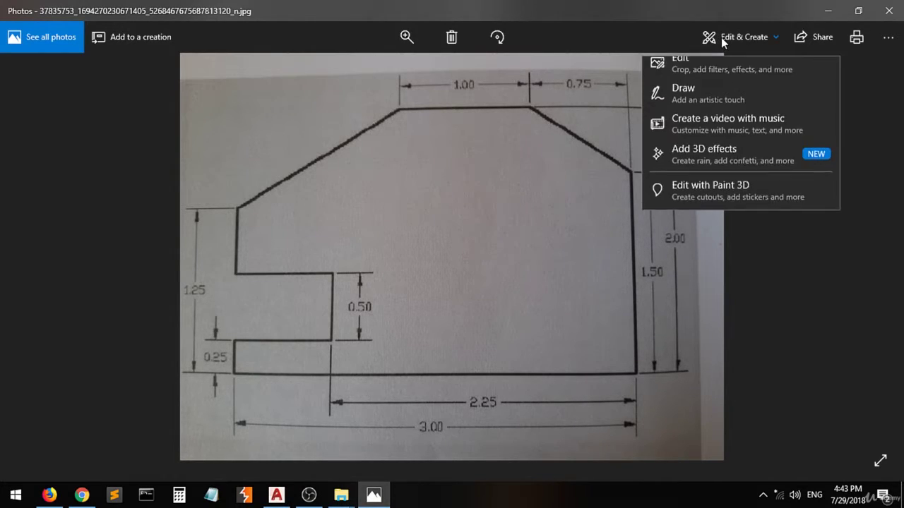
click(703, 112)
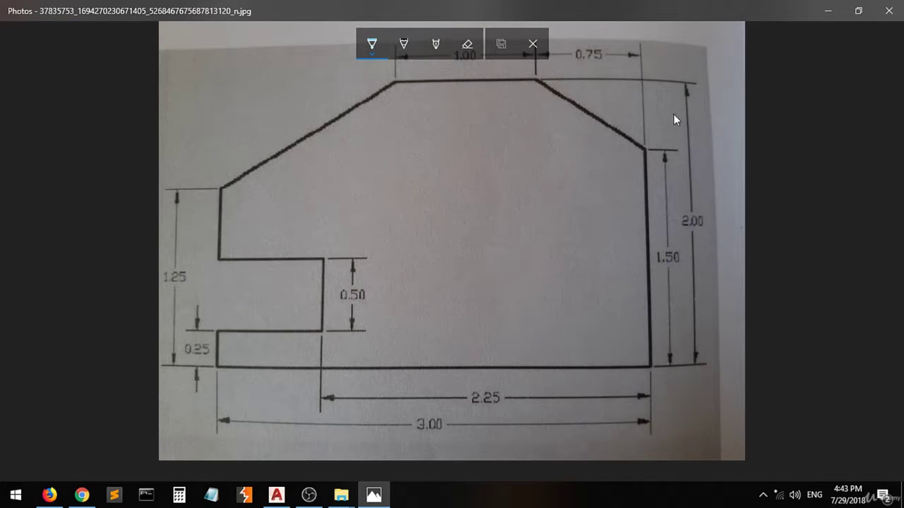
click(373, 55)
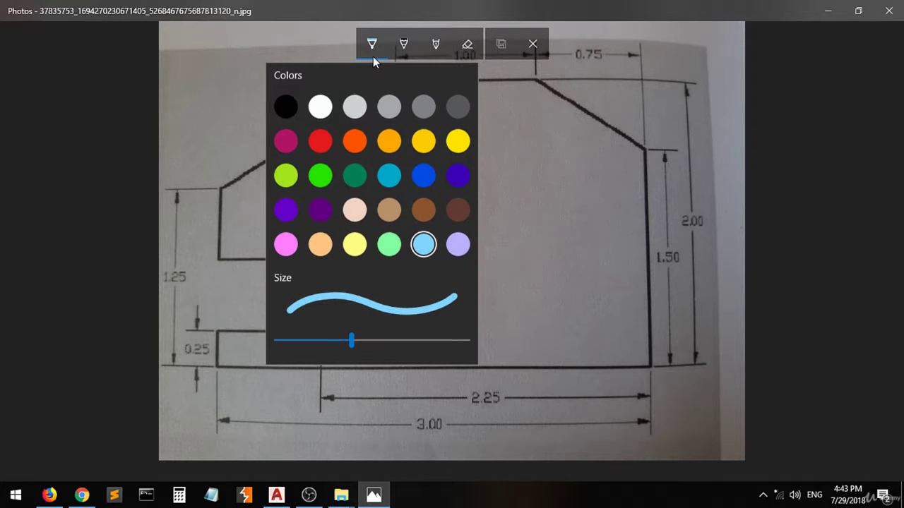
click(322, 145)
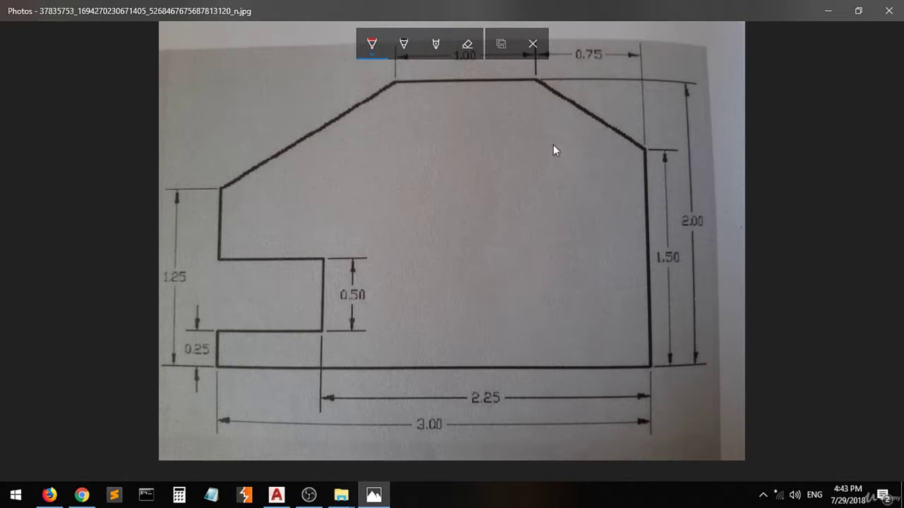
- Mark the right chamfer's 0.5 drop with a red bar and label, dotting and circling its corners
mouse_move(659, 79)
mouse_down()
mouse_move(645, 79)
mouse_move(654, 122)
mouse_move(644, 148)
mouse_move(664, 149)
mouse_up()
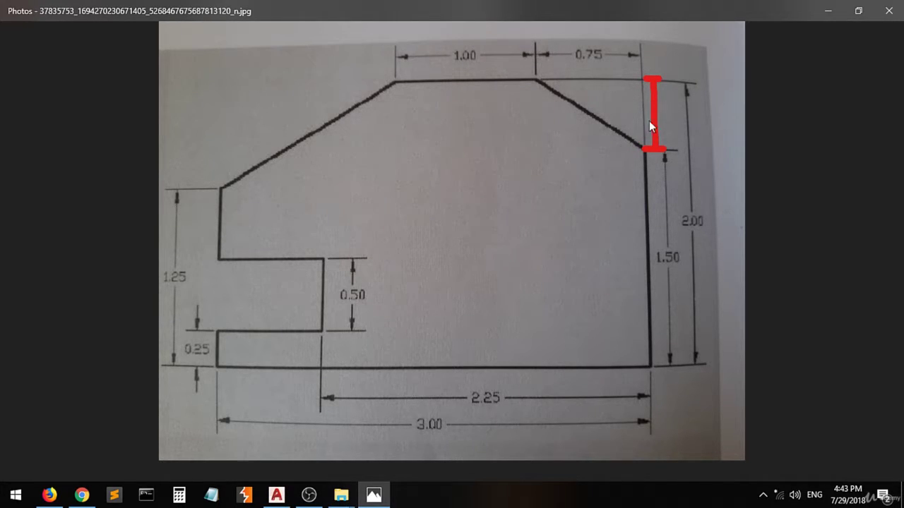
click(669, 111)
drag(679, 113, 691, 107)
click(685, 122)
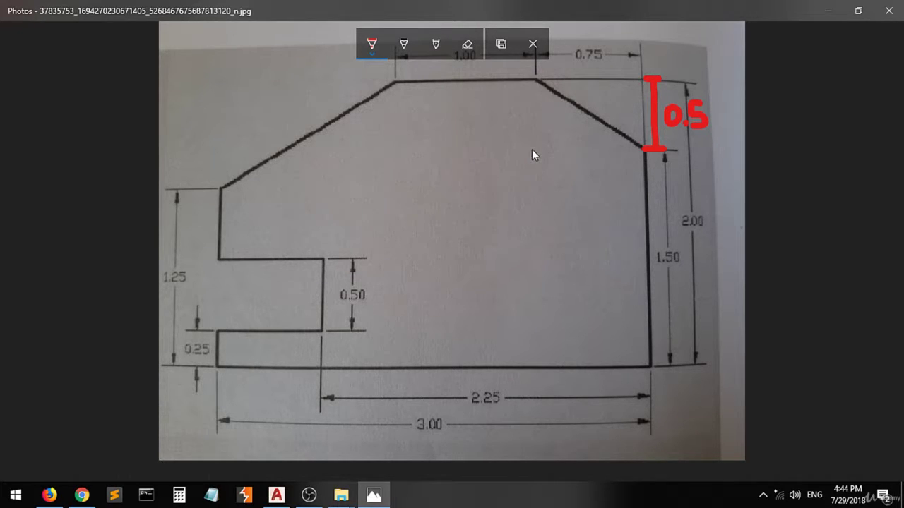
click(533, 75)
mouse_move(643, 151)
mouse_down()
mouse_move(630, 151)
mouse_move(645, 145)
mouse_up()
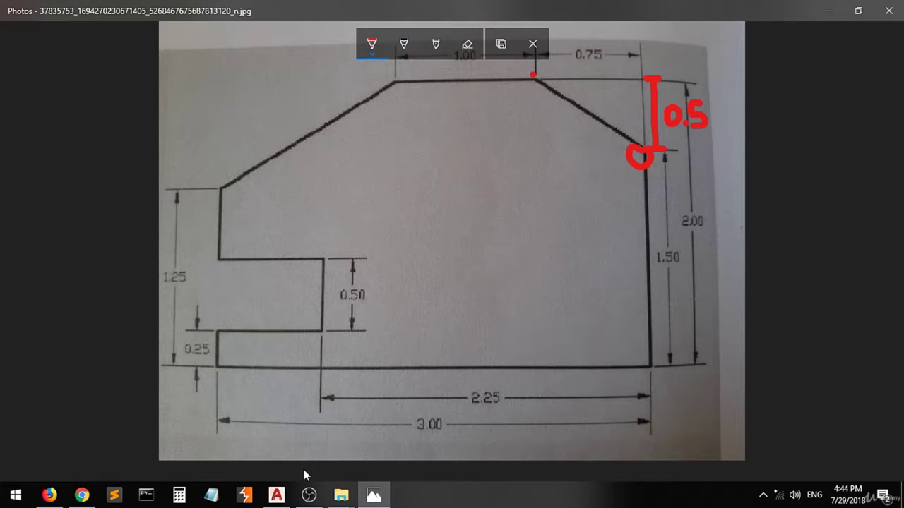
- With Ortho off, draw the chamfer line to @-0.75,0.5, then return to the photo
click(277, 495)
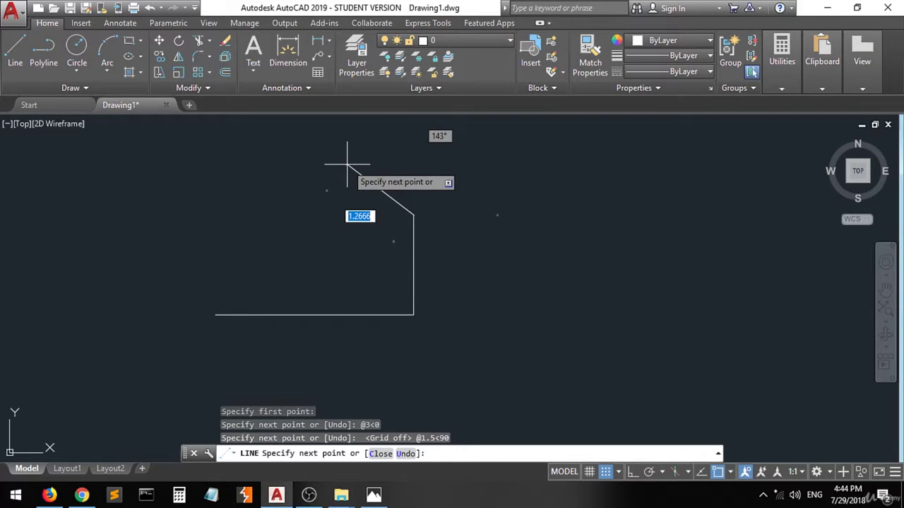
key(F8)
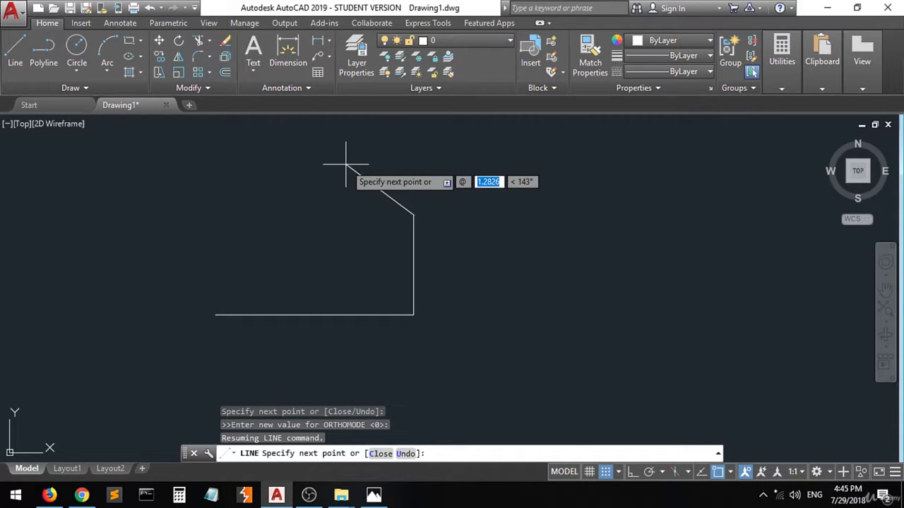
key(BackSpace)
text(-)
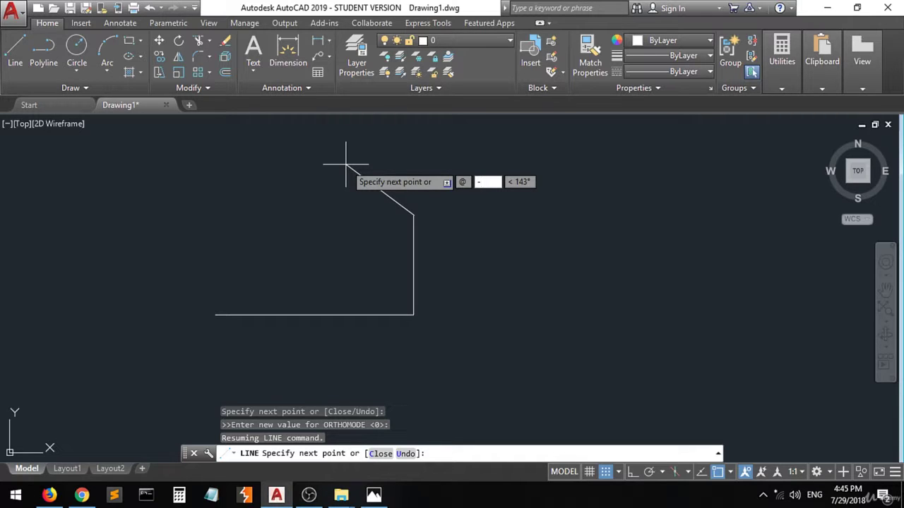
text(0.75)
key(Tab)
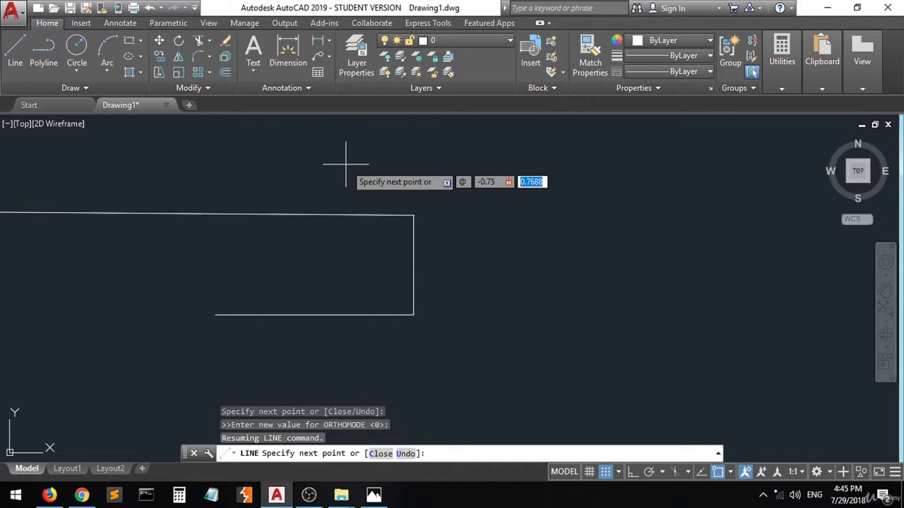
text(0.5)
key(Return)
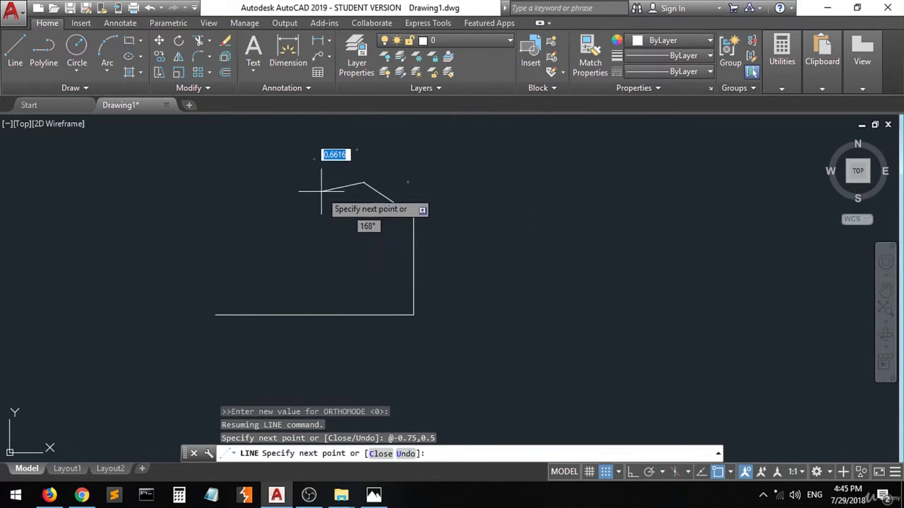
click(373, 495)
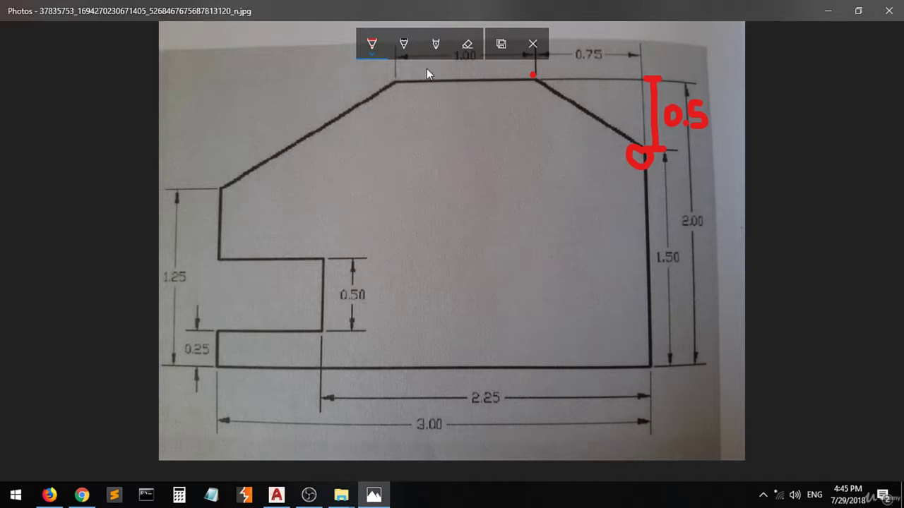
- Stay in markup, write a red 1 in the sketch centre and circle the 1.00 dimension
click(534, 44)
click(477, 280)
drag(433, 200, 442, 294)
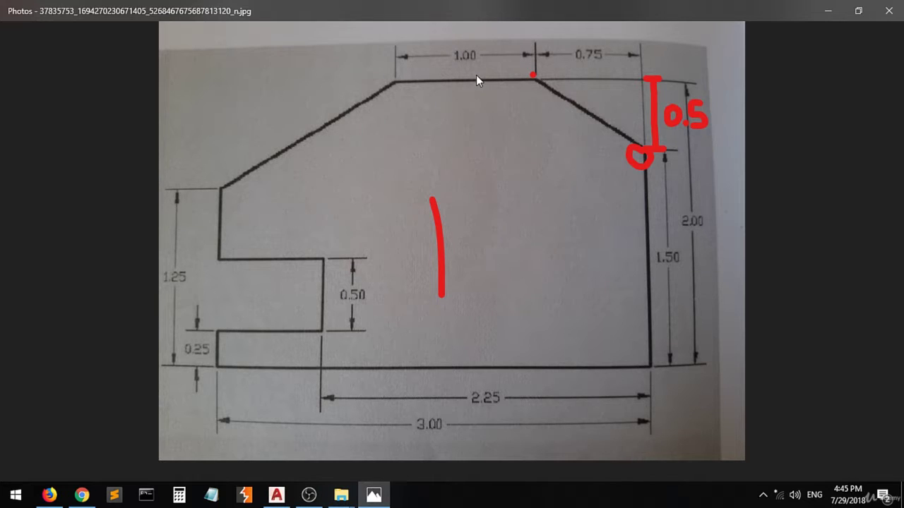
mouse_move(476, 75)
mouse_down()
mouse_move(462, 77)
mouse_move(438, 48)
mouse_move(451, 39)
mouse_up()
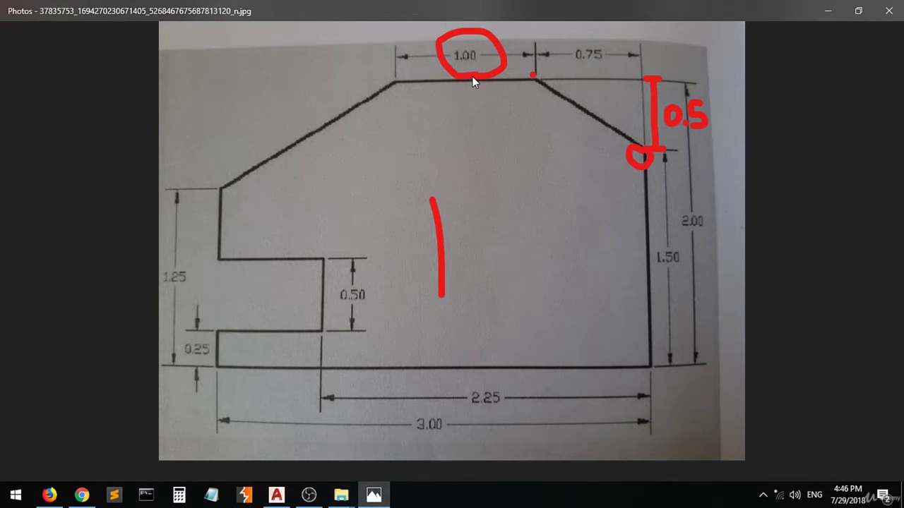
- Draw a 1-unit segment at 180° left from the chamfer top, then return to the photo
click(277, 496)
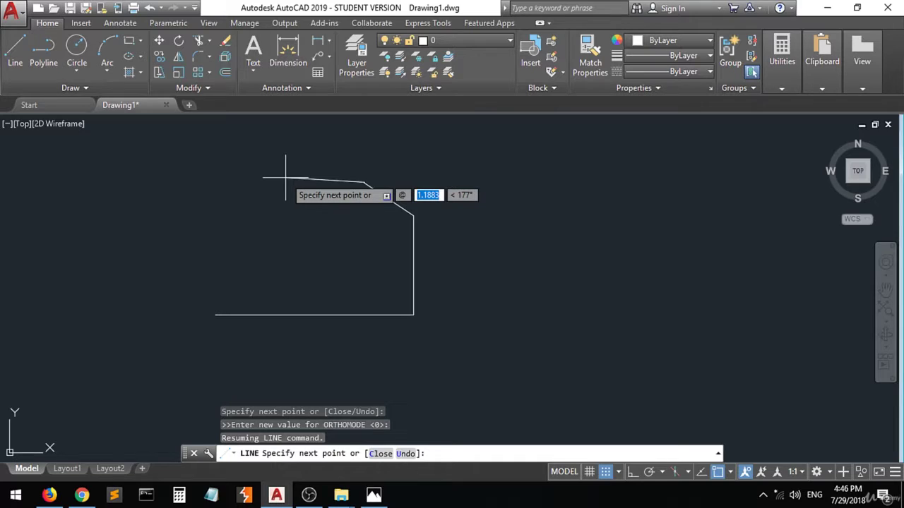
text(1)
key(Tab)
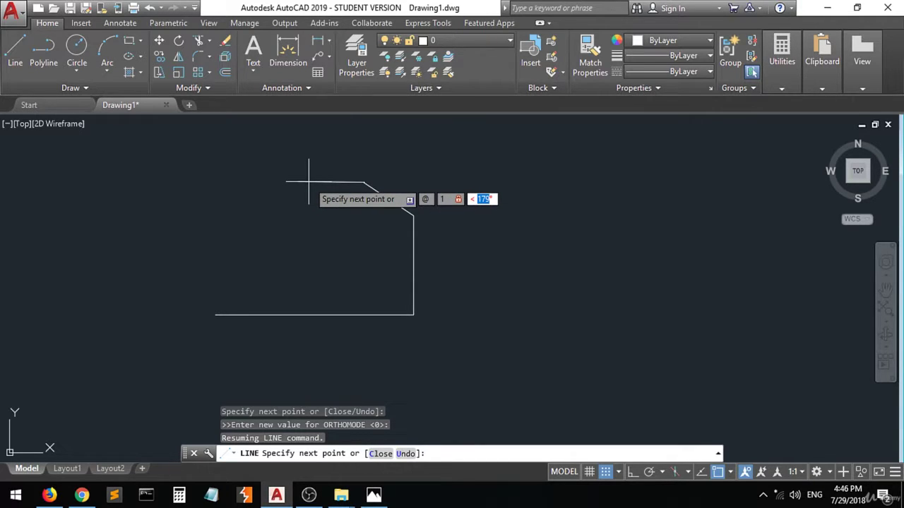
text(180)
key(Return)
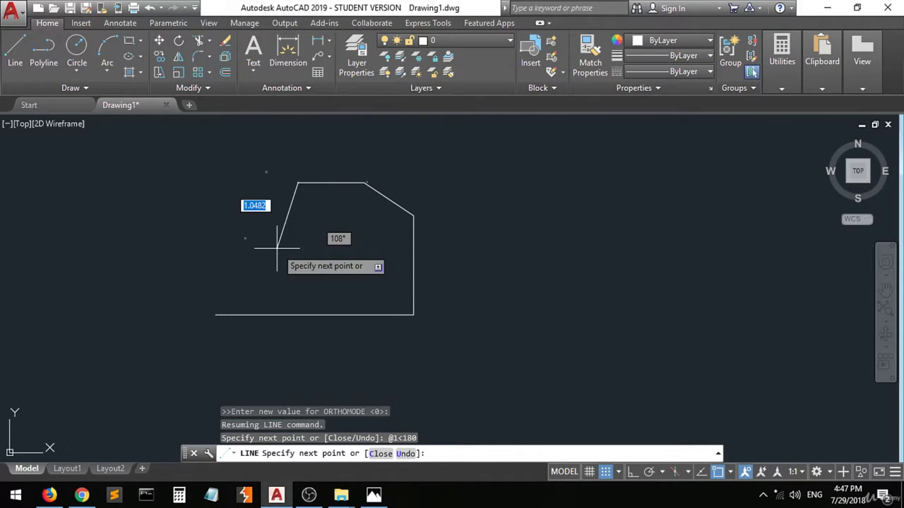
click(373, 495)
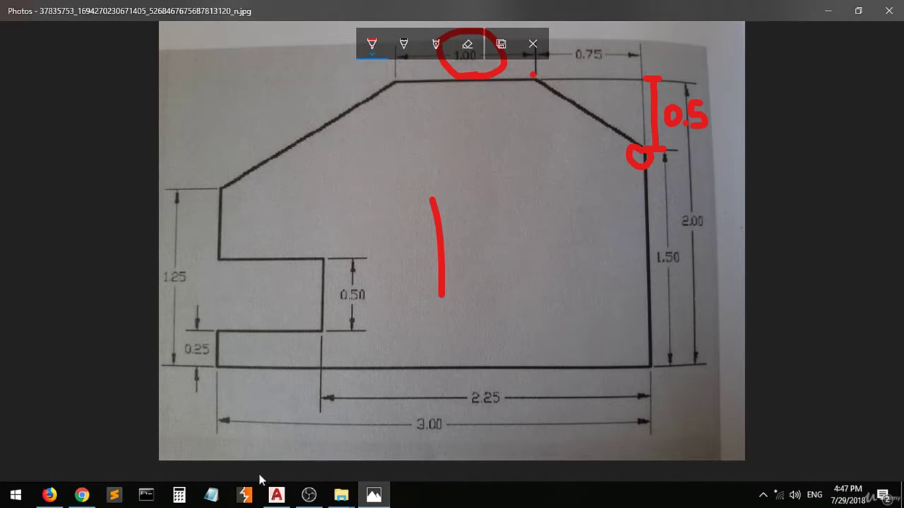
- Dot the outline's bottom-left corner in red, then go back to AutoCAD
mouse_move(276, 495)
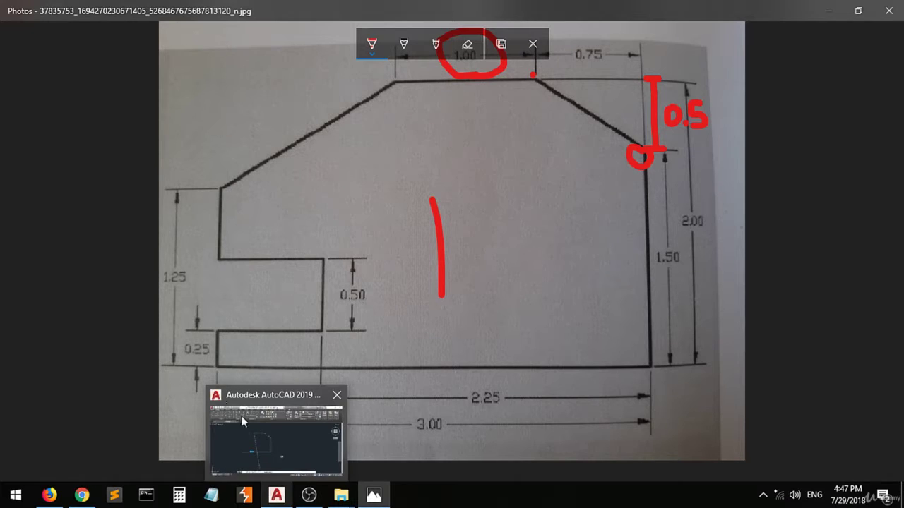
click(215, 365)
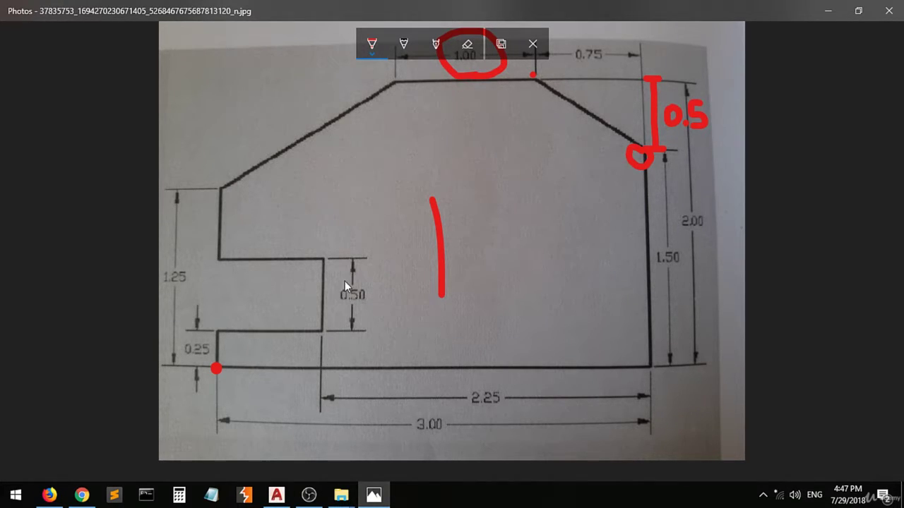
click(276, 495)
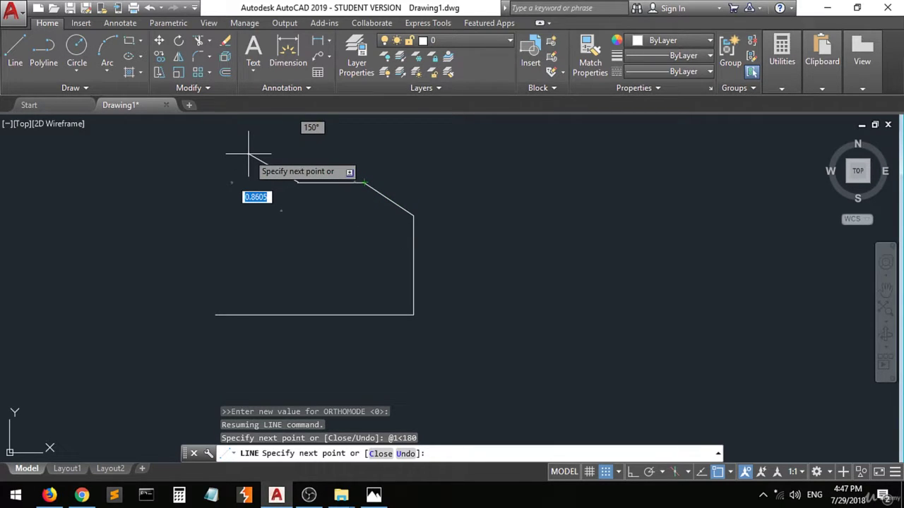
- Undo the last segment and enter an @1,0 offset segment
key(ctrl+z)
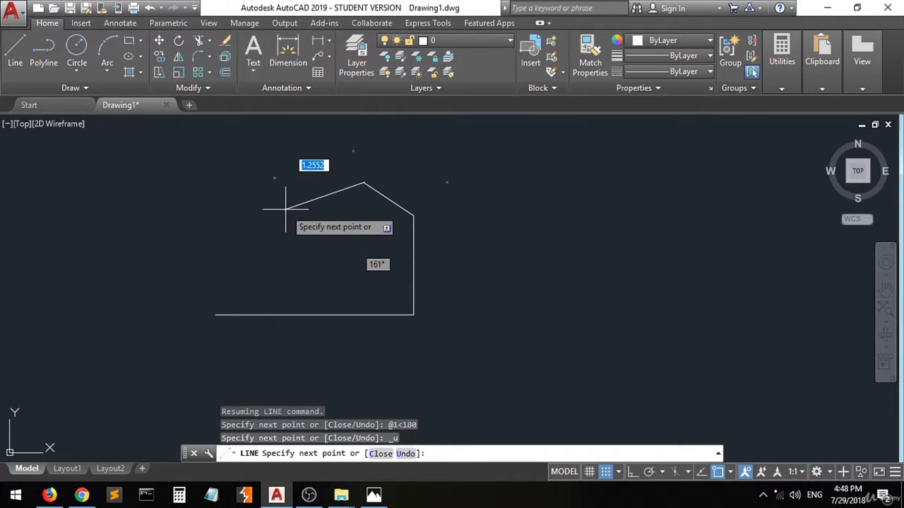
text(@)
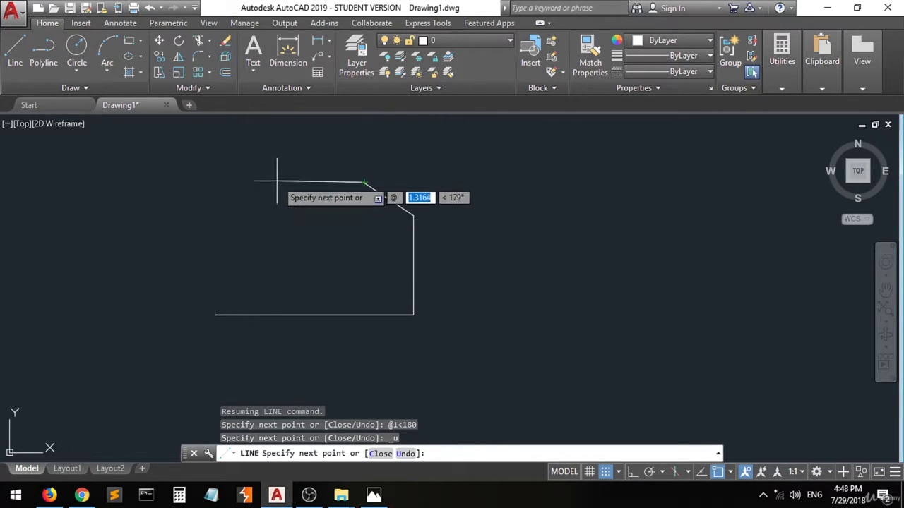
text(1)
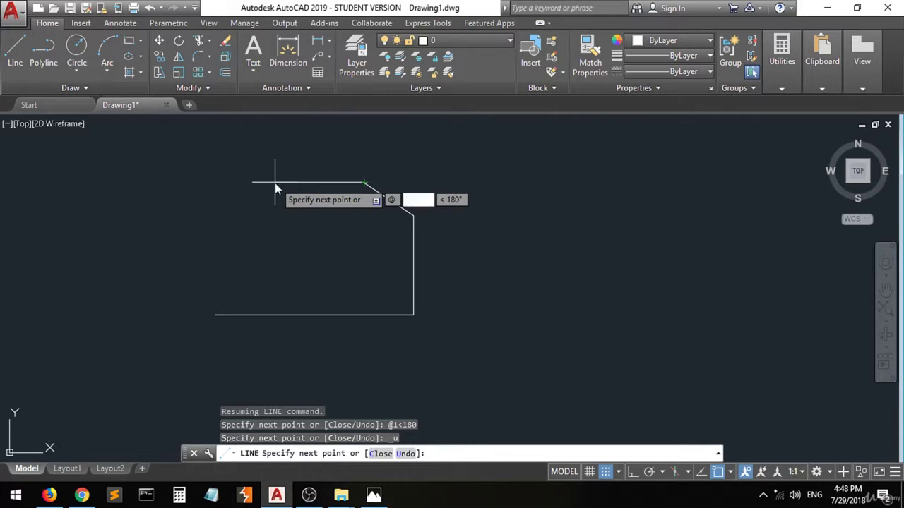
key(Tab)
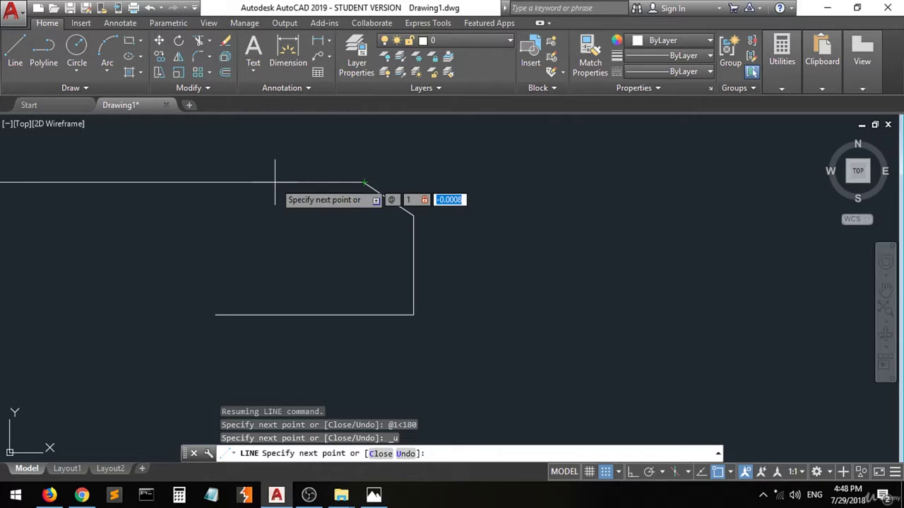
text(0)
key(Return)
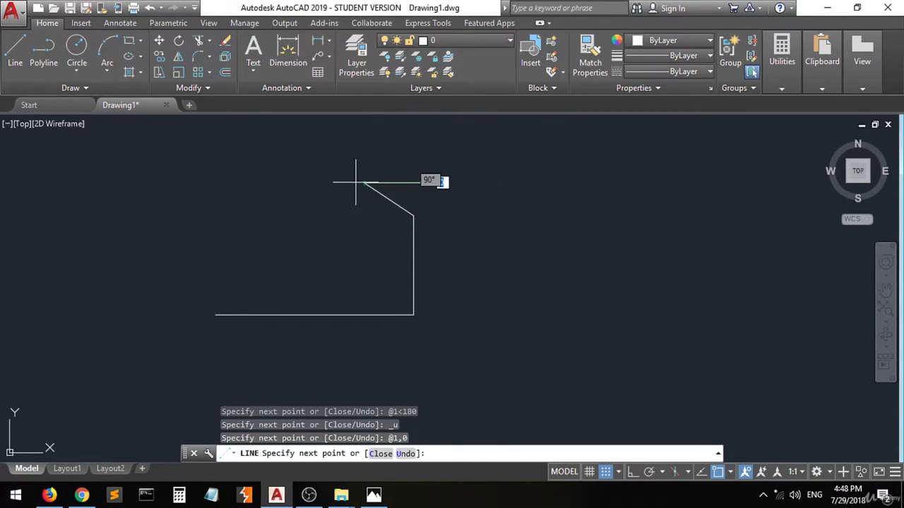
- Undo the stray segment, draw the @-1,0 top edge, and end the LINE command
click(430, 183)
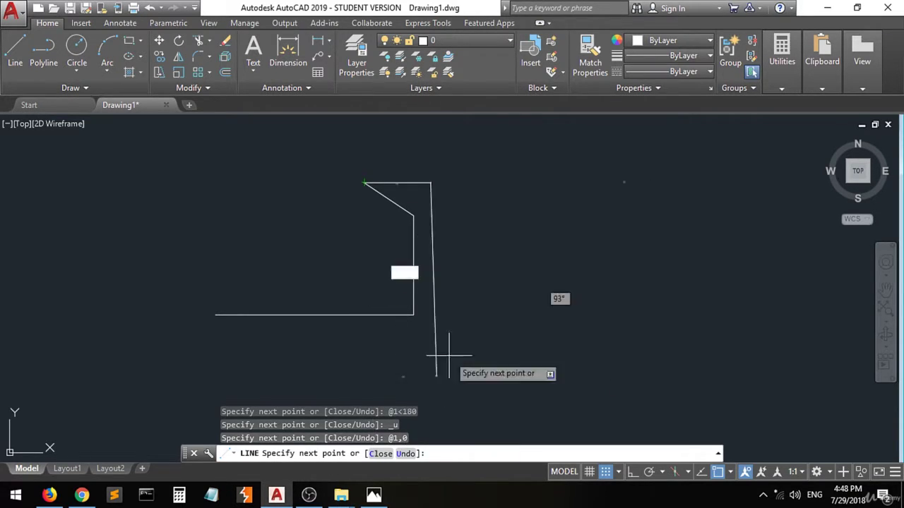
key(ctrl+z)
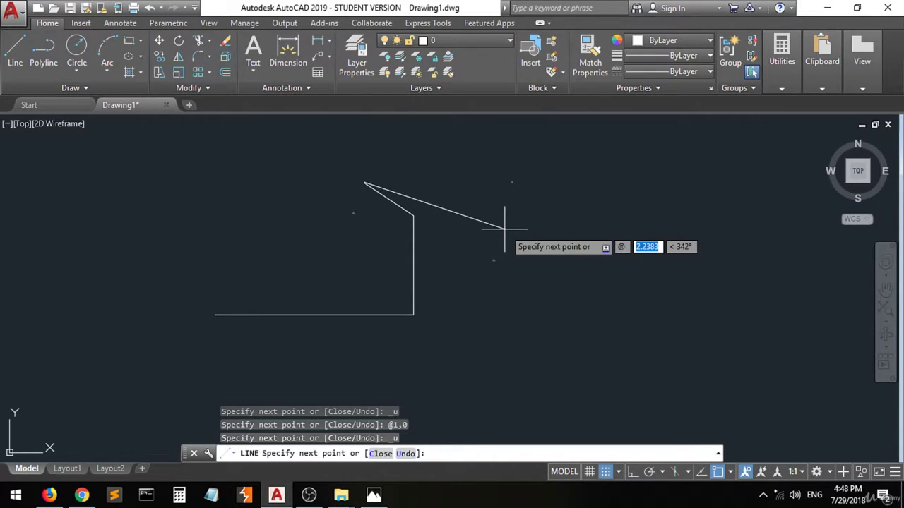
text(-1)
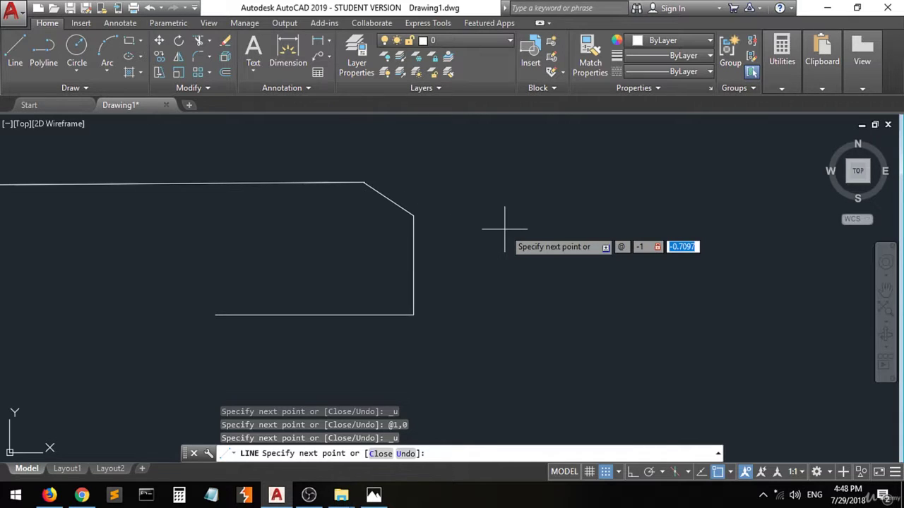
text(,0)
key(Return)
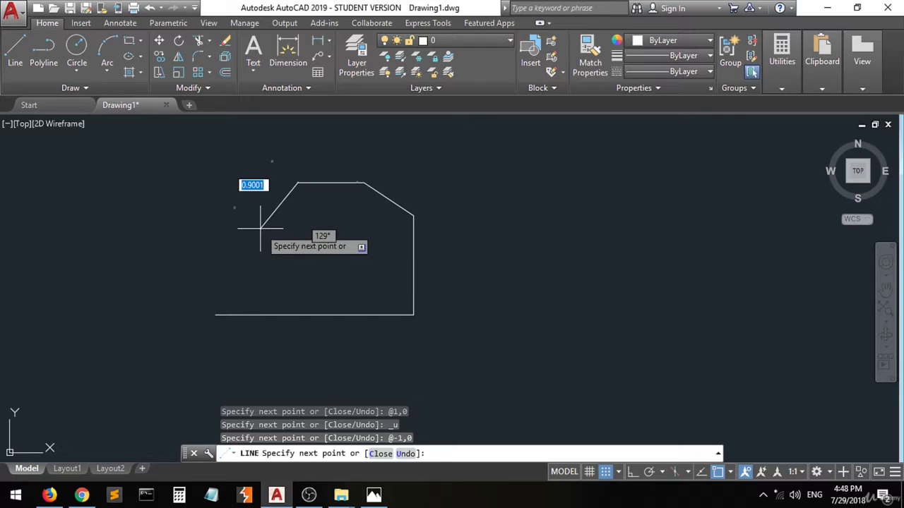
key(Return)
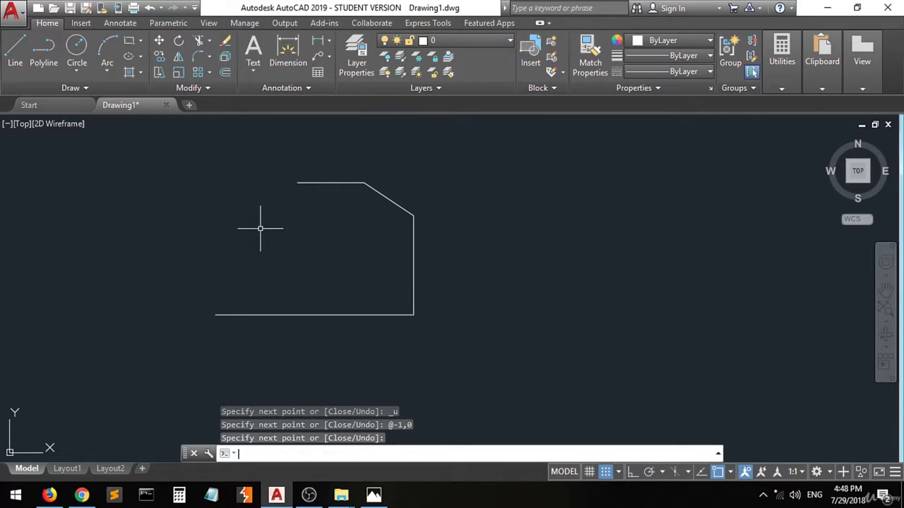
- Start a new line at the base line's left endpoint and draw .25 upward at 90°
click(15, 49)
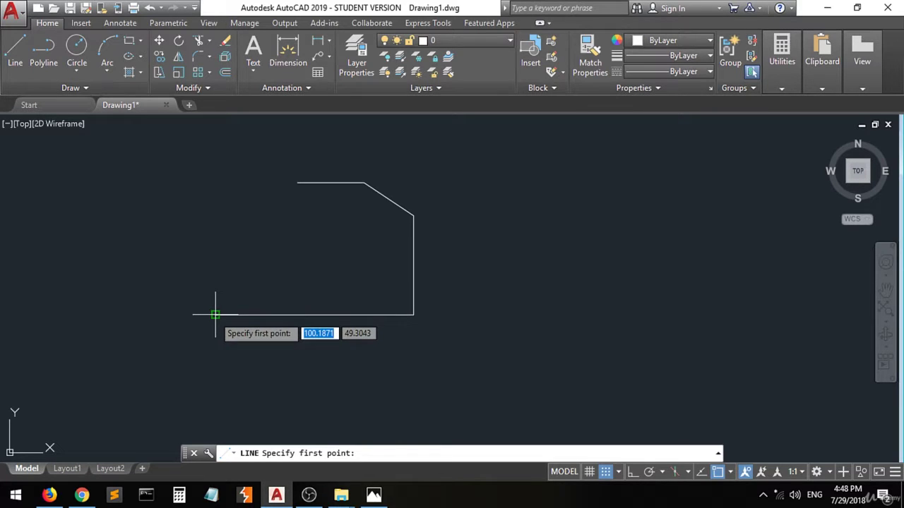
click(215, 315)
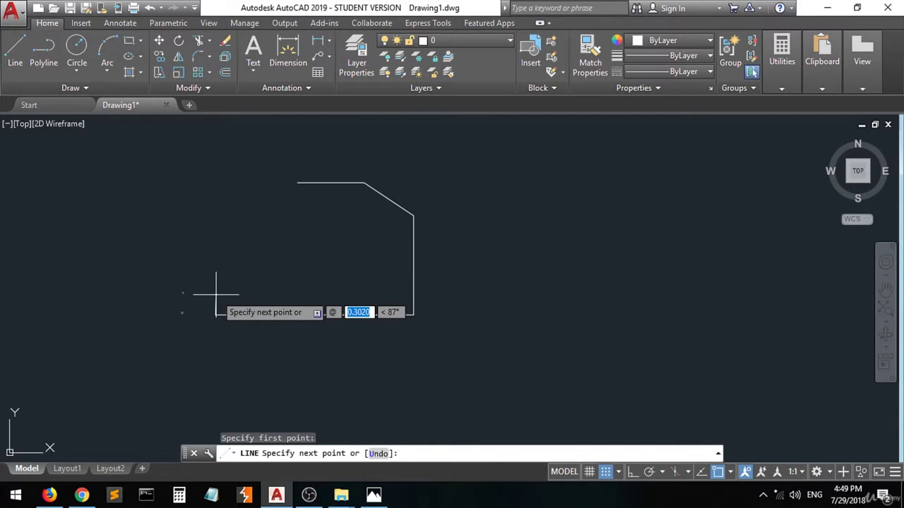
text(.25)
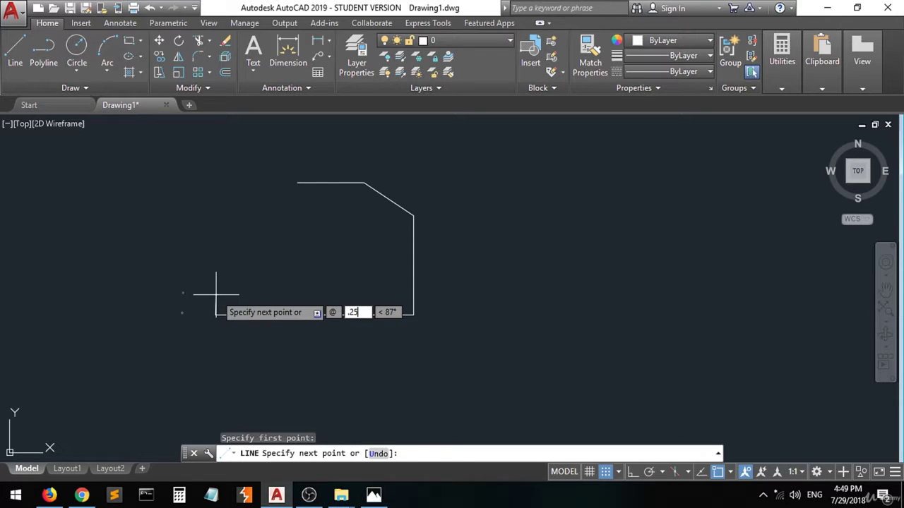
key(Tab)
text(90)
key(Return)
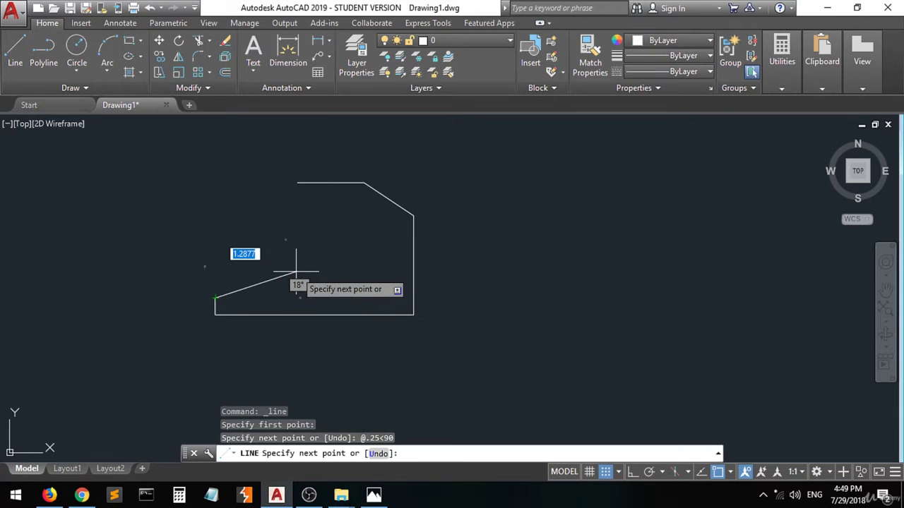
- On the reference photo, dot both ends of the lower step edge, draw a red span between them and label it 0.75
click(372, 497)
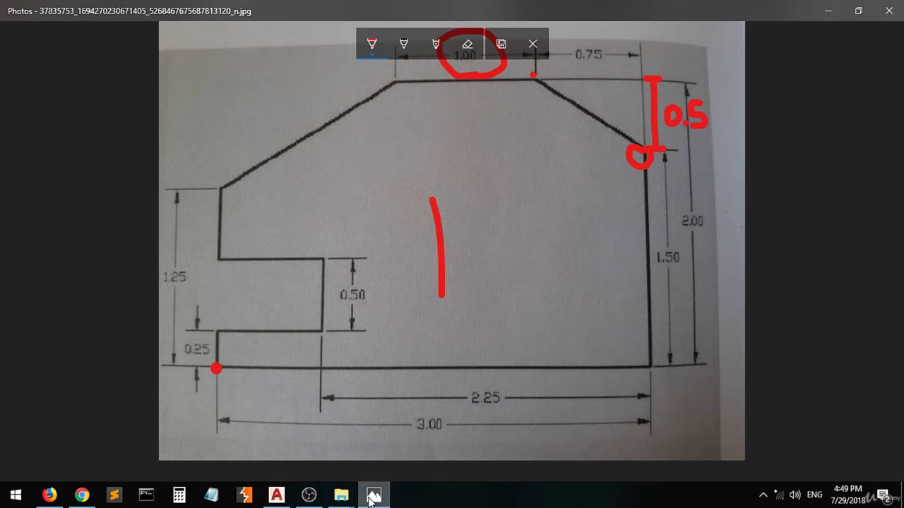
click(216, 333)
click(322, 331)
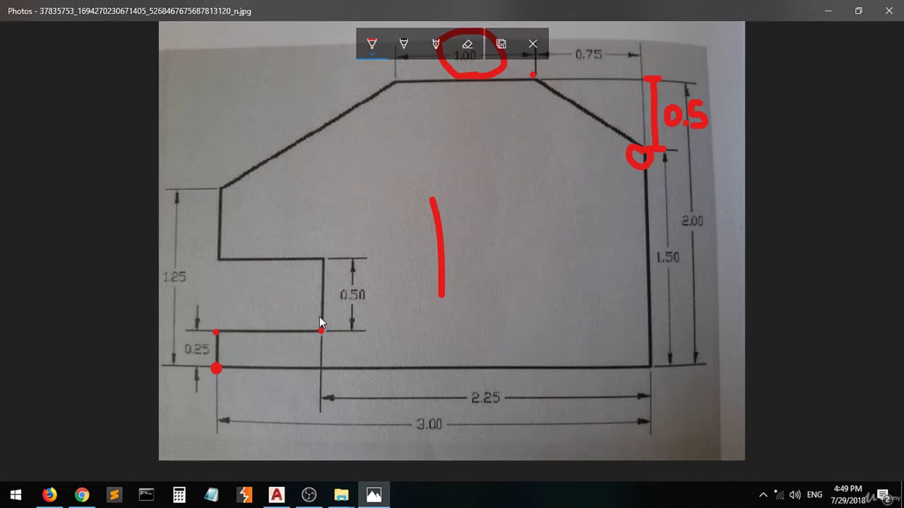
mouse_move(319, 310)
mouse_down()
mouse_move(318, 325)
mouse_move(213, 316)
mouse_move(213, 324)
mouse_up()
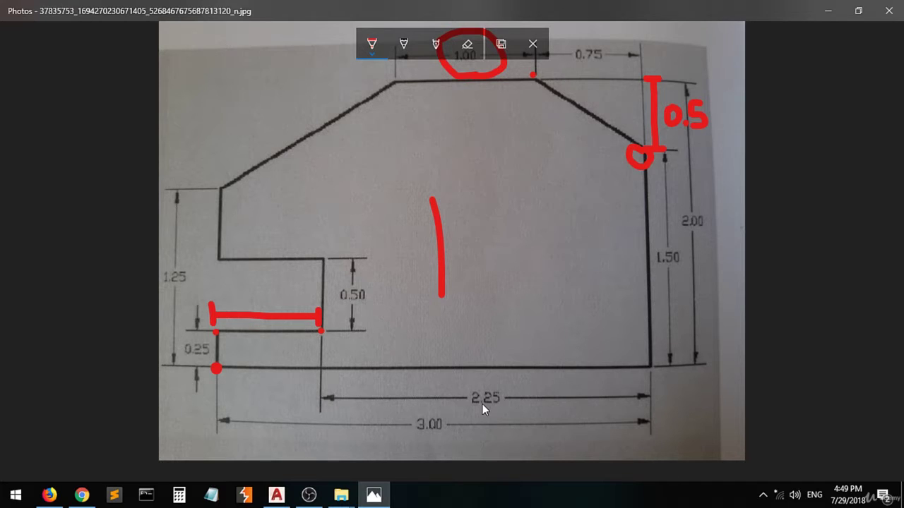
drag(247, 285, 242, 295)
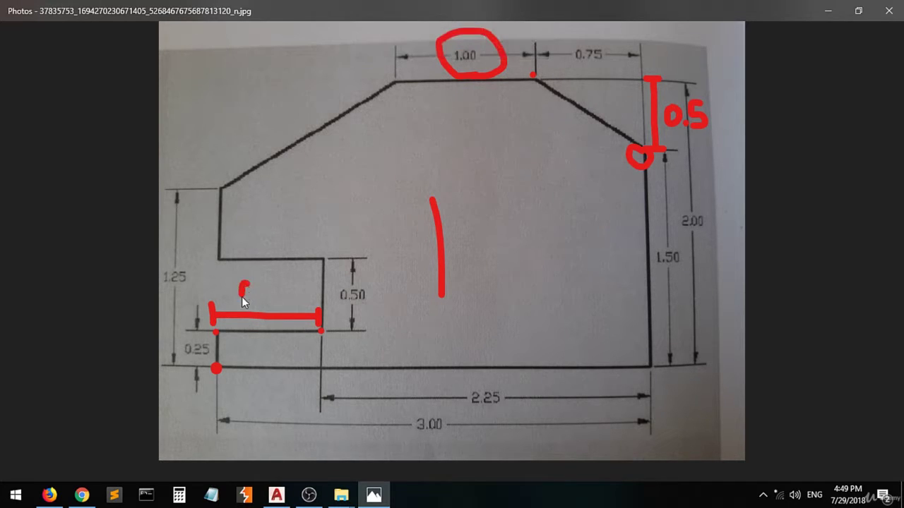
click(262, 299)
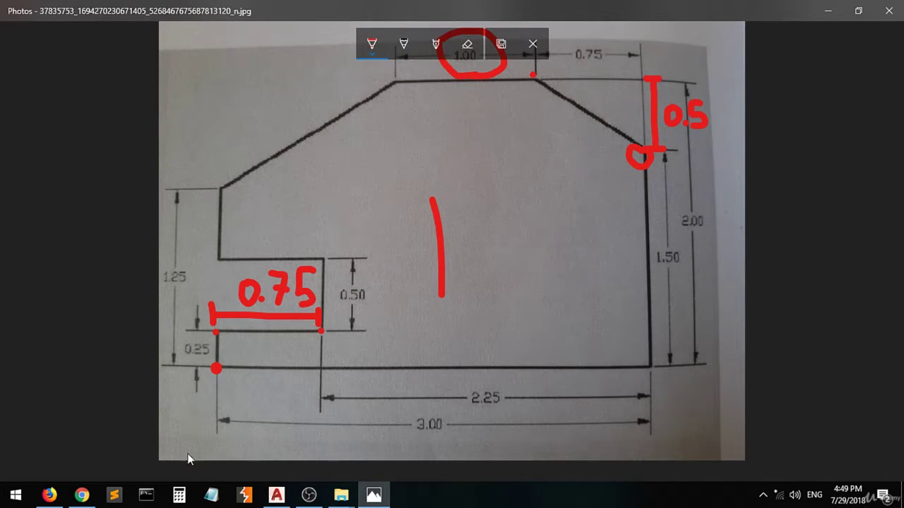
click(276, 495)
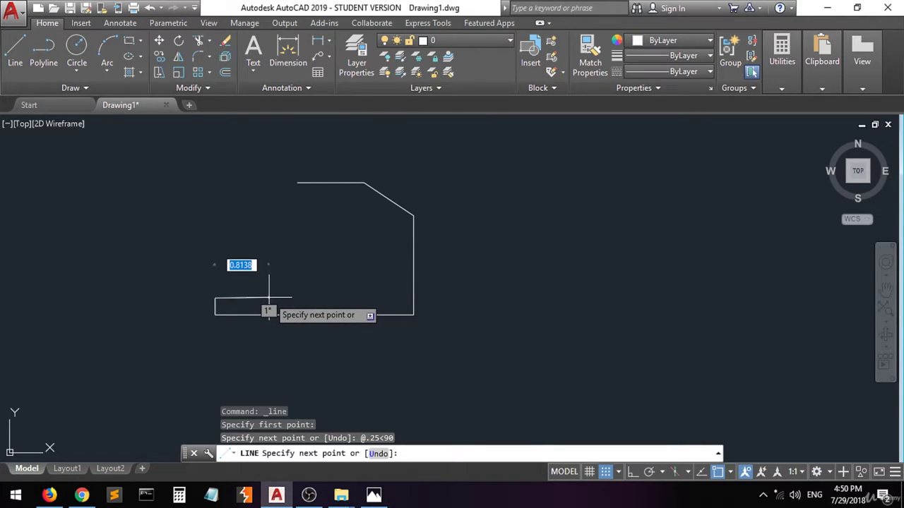
- Draw a 0.75 horizontal line to the right (@.75<0)
text(@.)
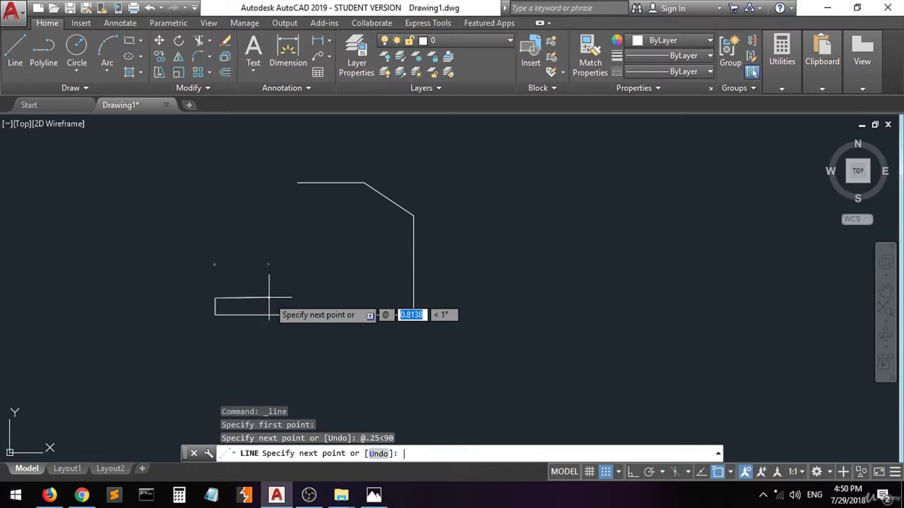
text(75)
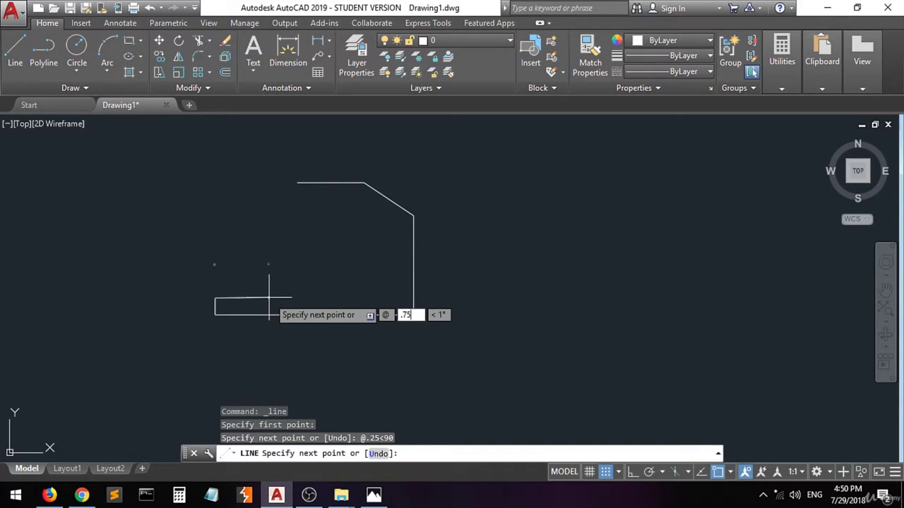
key(Tab)
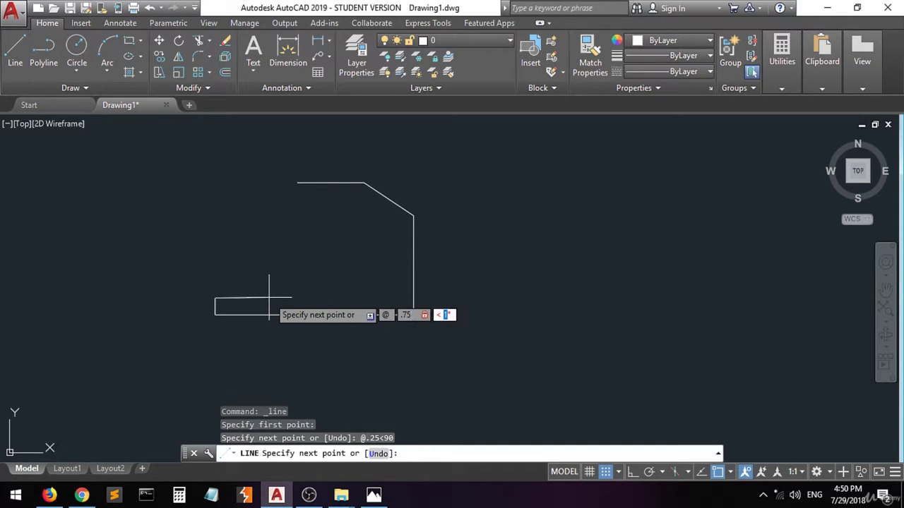
text(0)
key(Return)
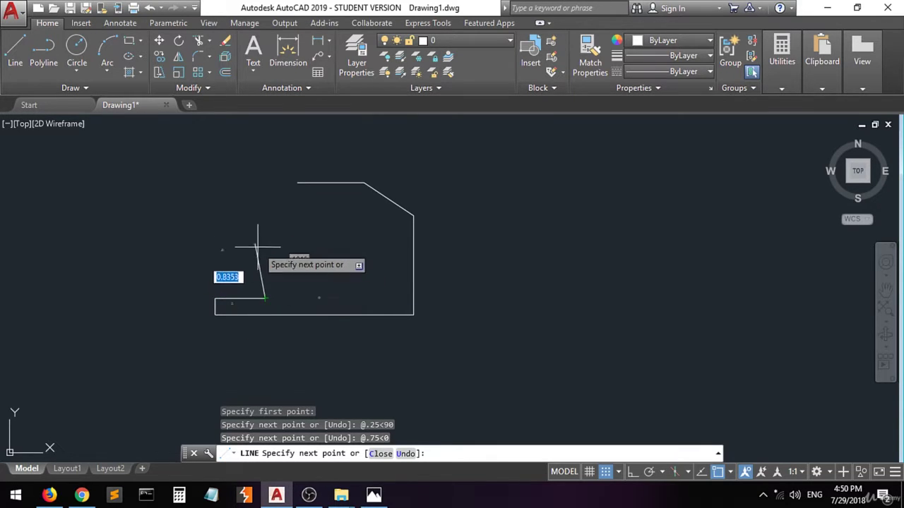
- After checking the reference sketch, draw a 0.5 vertical line upward (@.5<90)
click(374, 495)
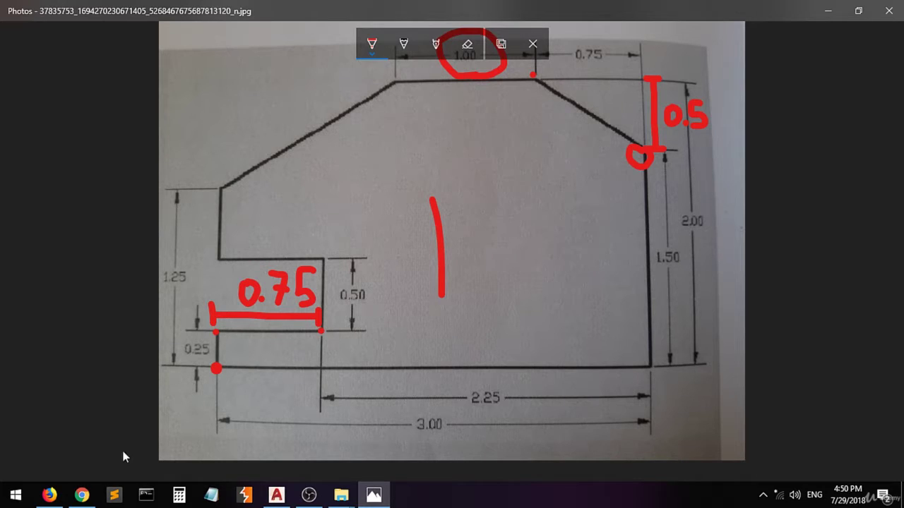
click(276, 495)
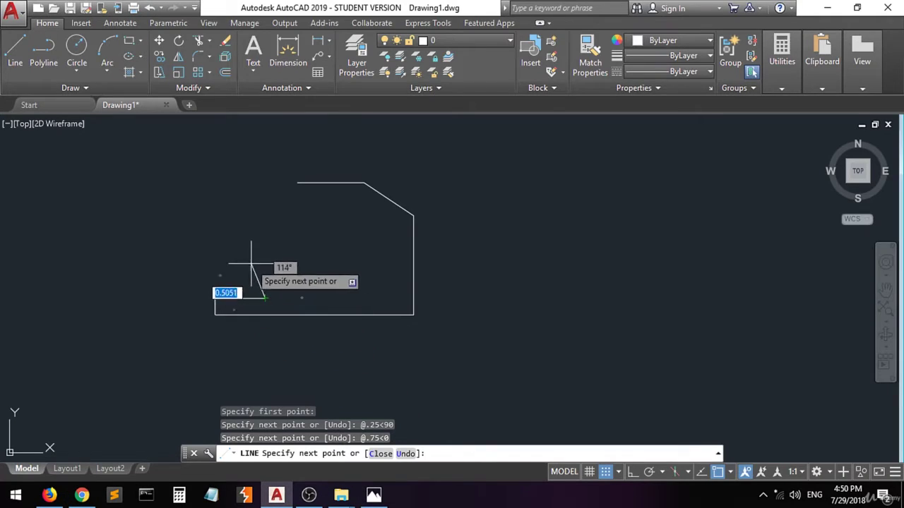
text(@)
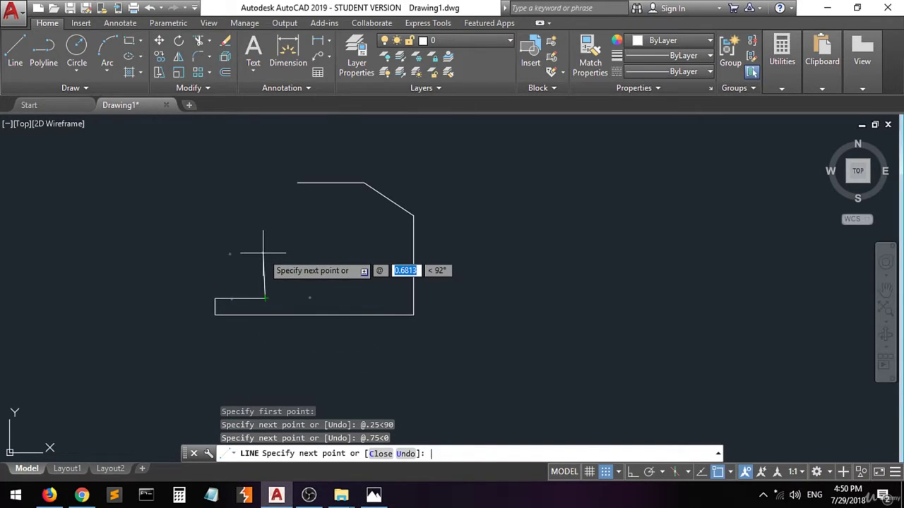
text(.5)
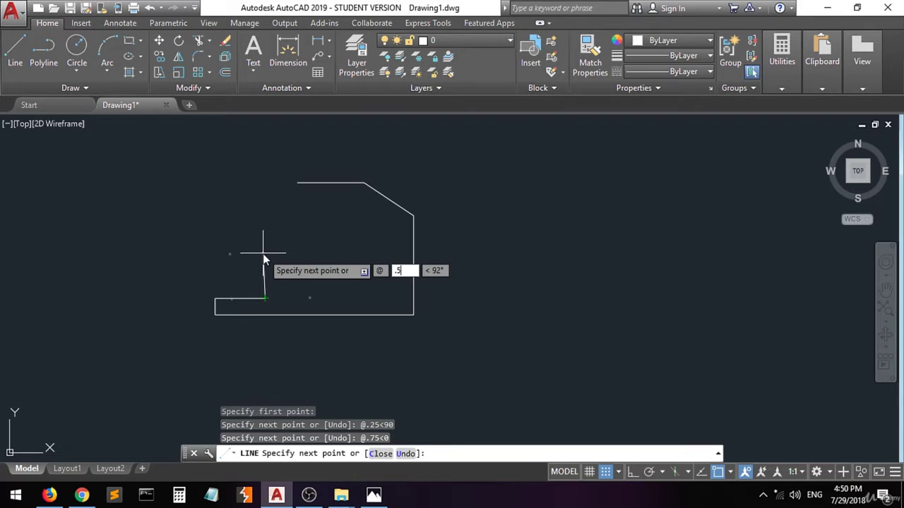
key(Tab)
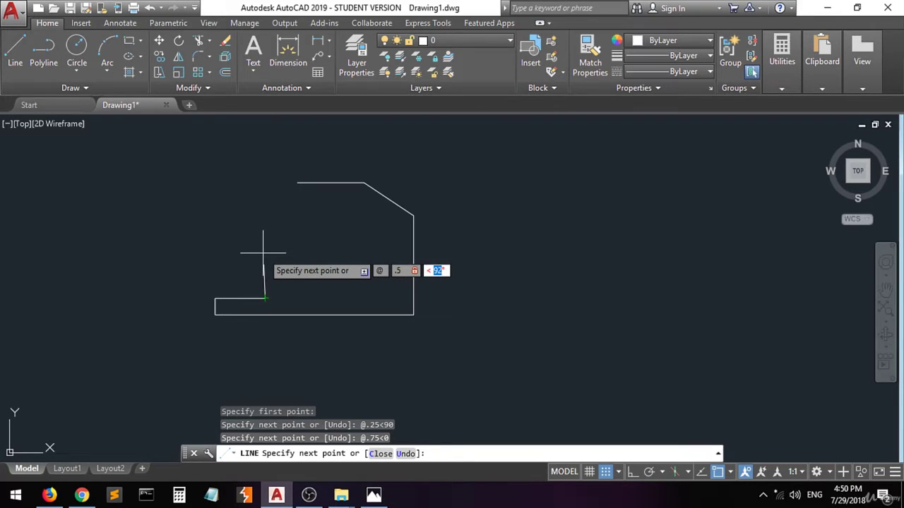
text(90)
key(Return)
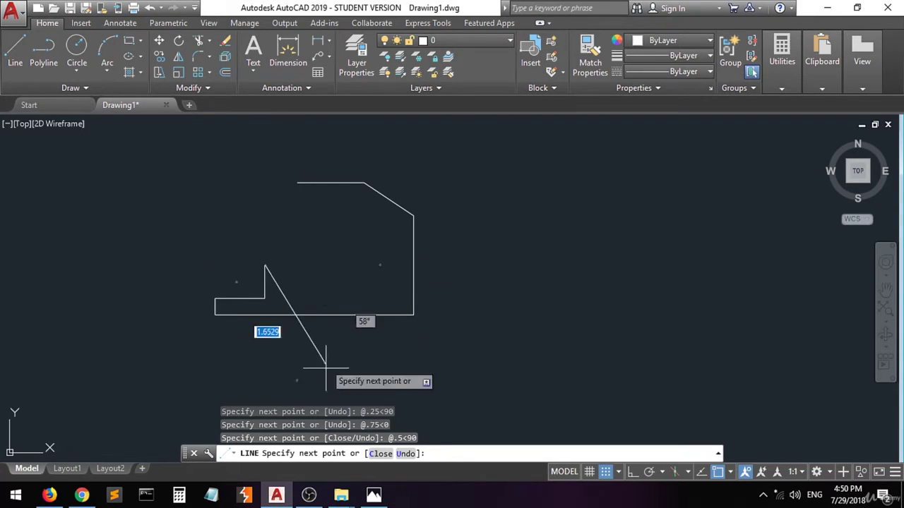
click(374, 495)
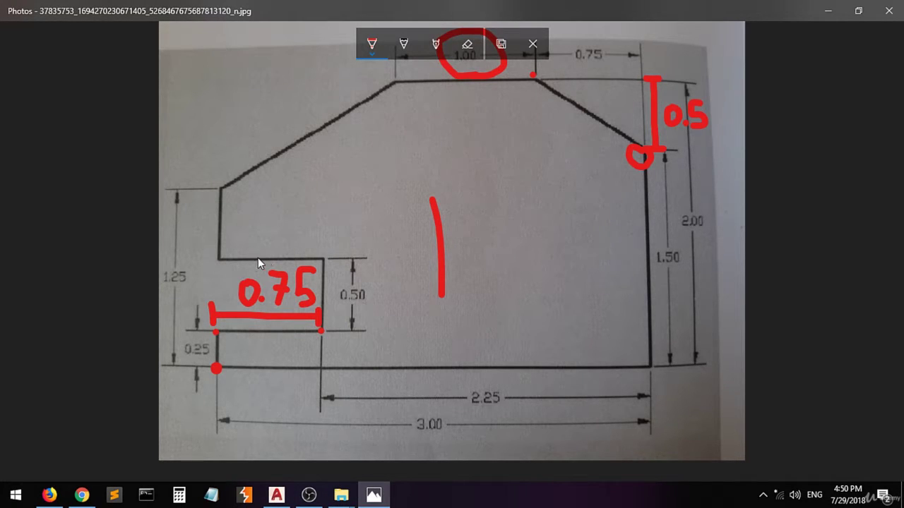
- Put red dots on both upper corners of the notch in the reference sketch
click(324, 259)
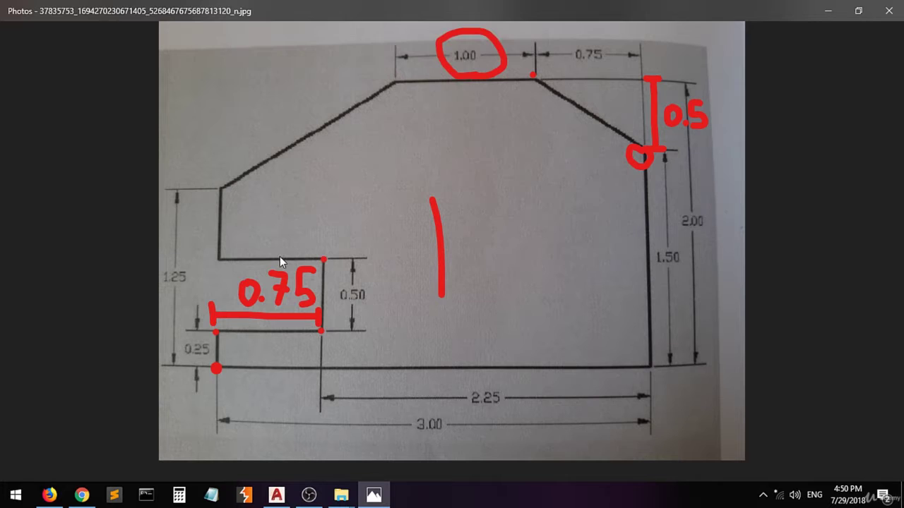
click(219, 259)
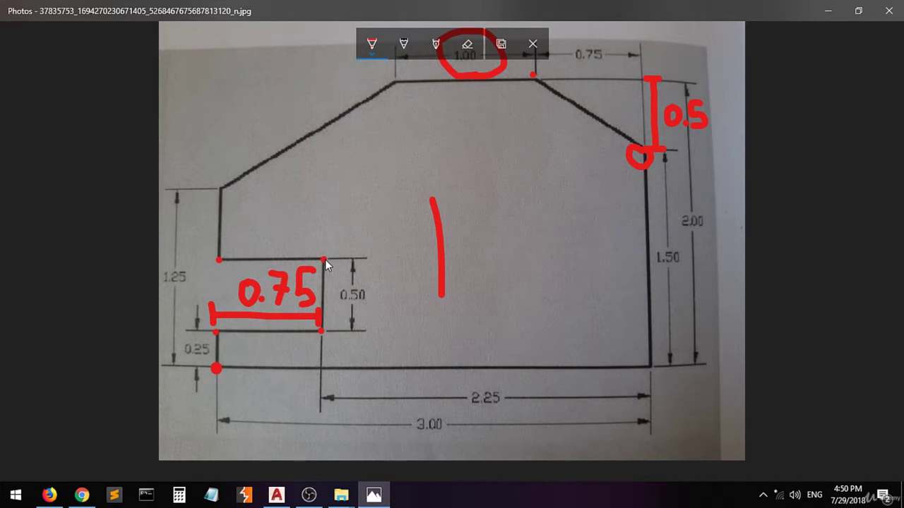
click(277, 496)
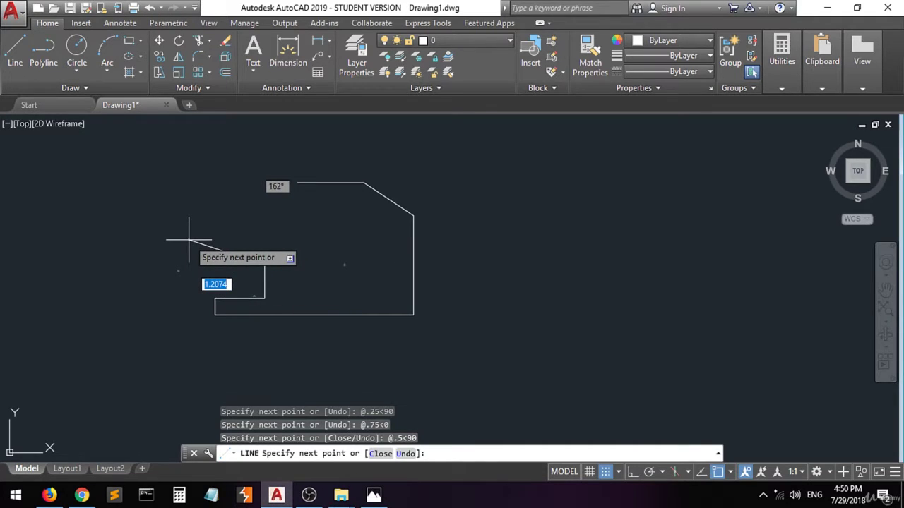
- Undo the stray segment and draw the 0.5 rise straight up (@.5<90)
key(F8)
text(-.)
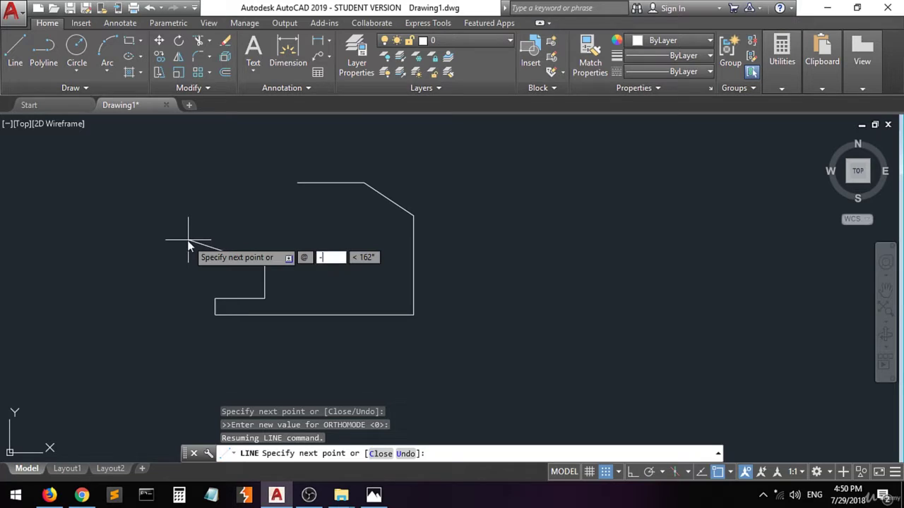
text(75)
key(Tab)
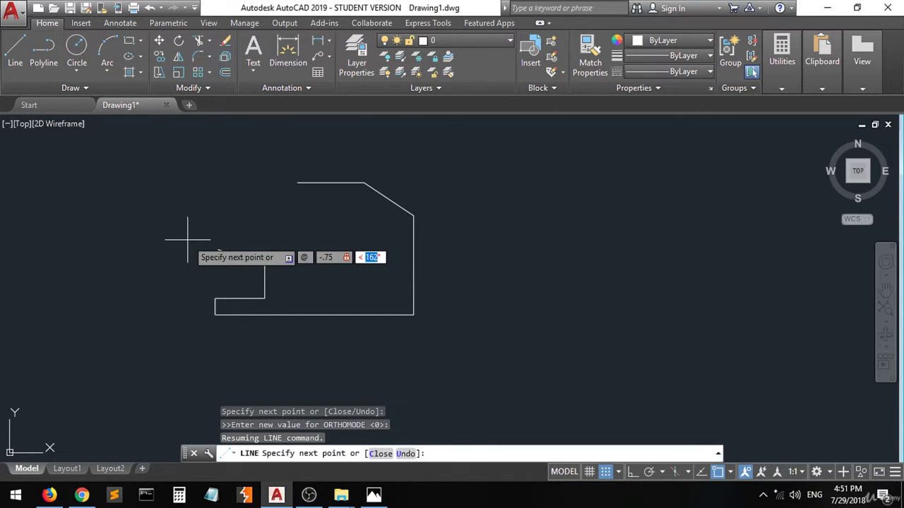
key(ctrl+z)
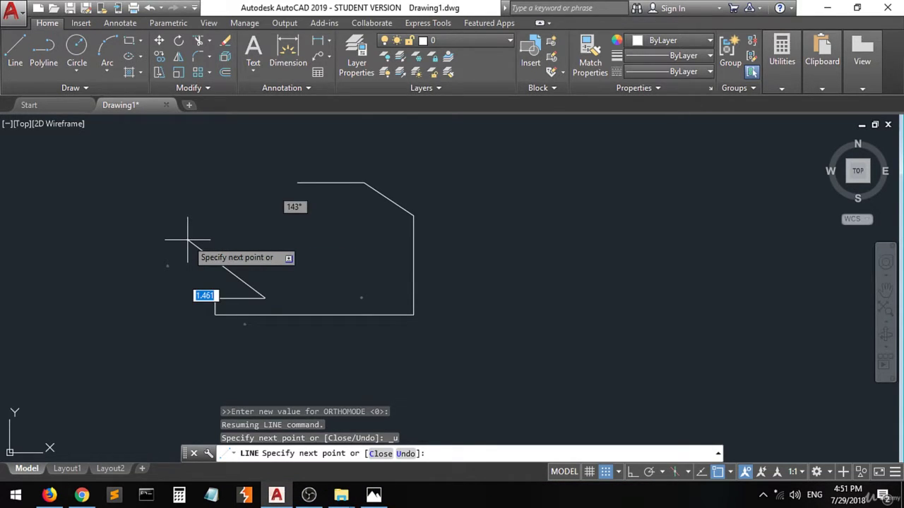
text(@.5)
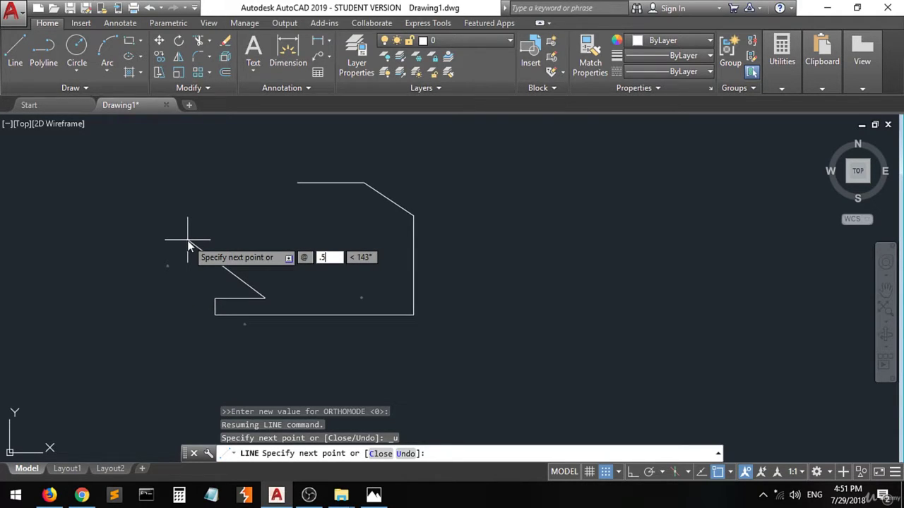
text(<90)
key(Return)
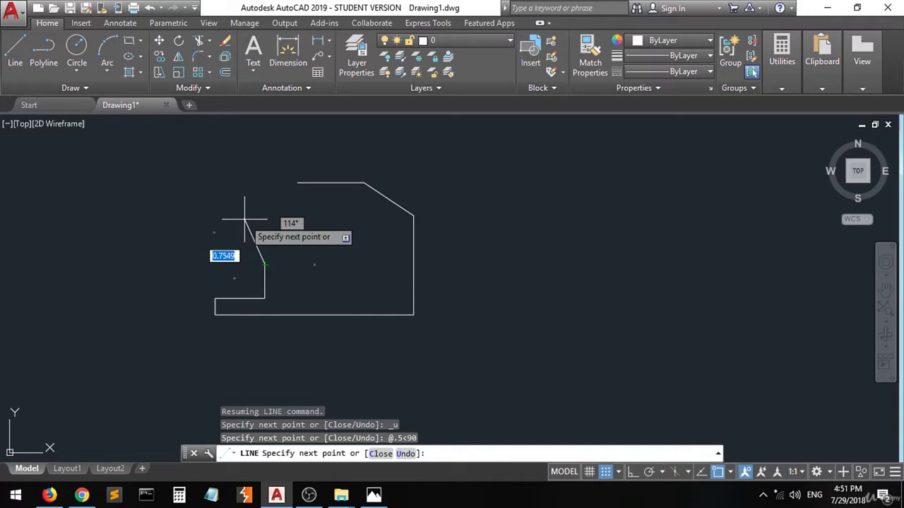
- Draw the 0.75 line back to the left (@.75<180), undoing a wrongly directed attempt
text(@)
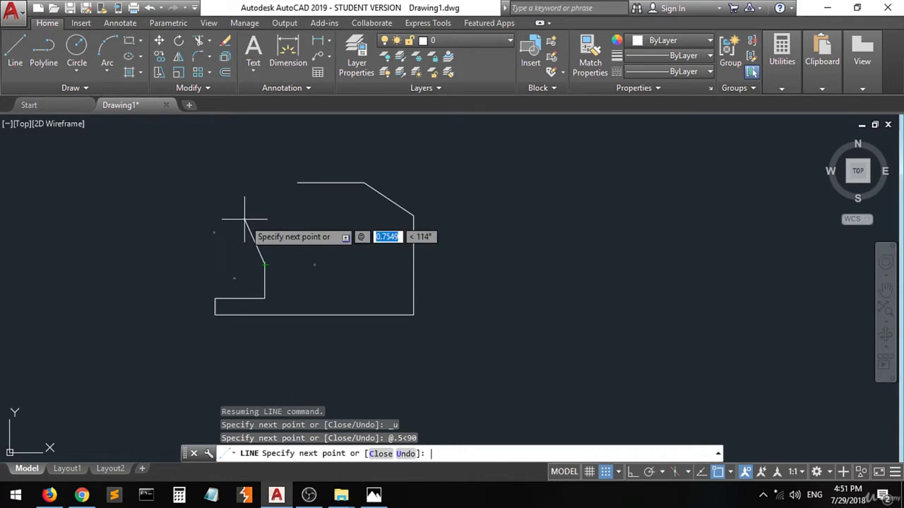
text(.75)
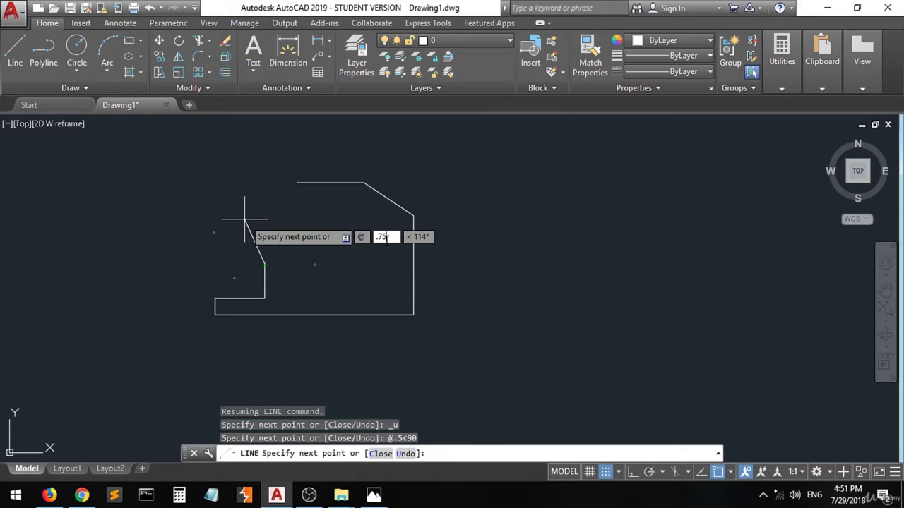
key(BackSpace)
key(BackSpace)
key(BackSpace)
text(-.75)
key(Tab)
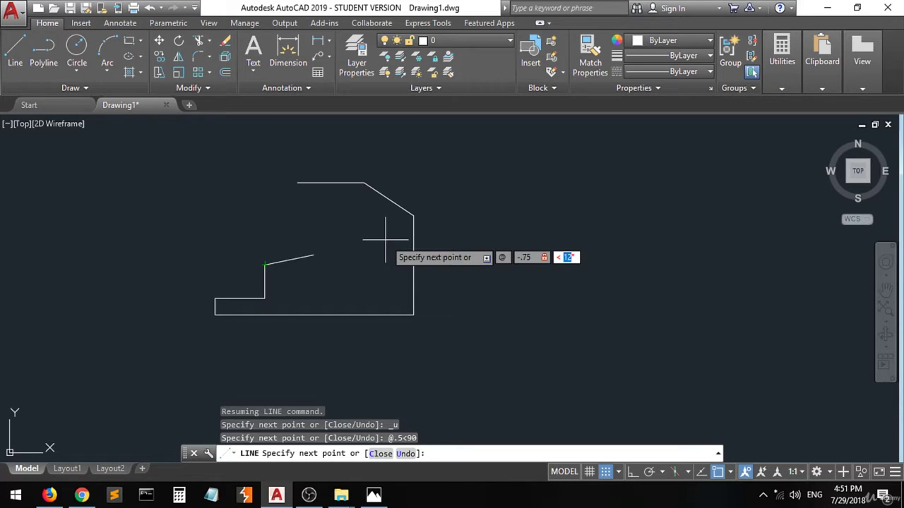
text(180)
key(Return)
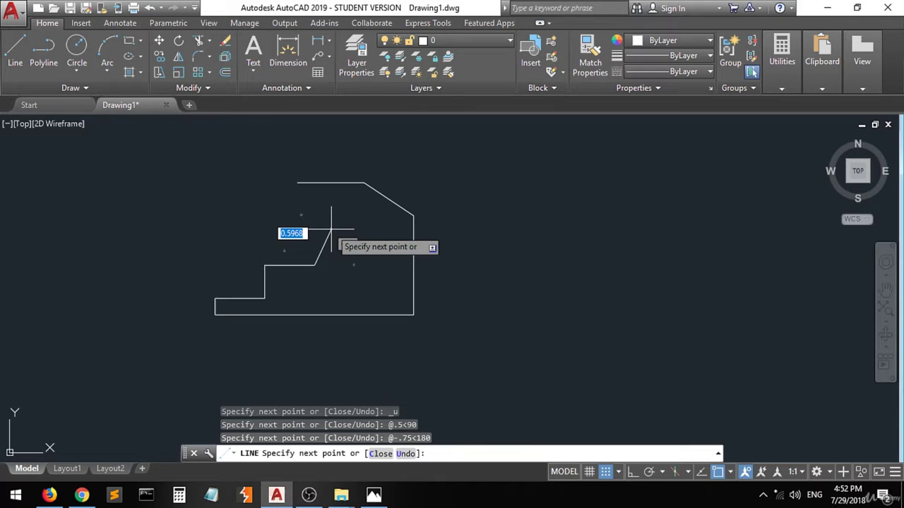
key(ctrl+z)
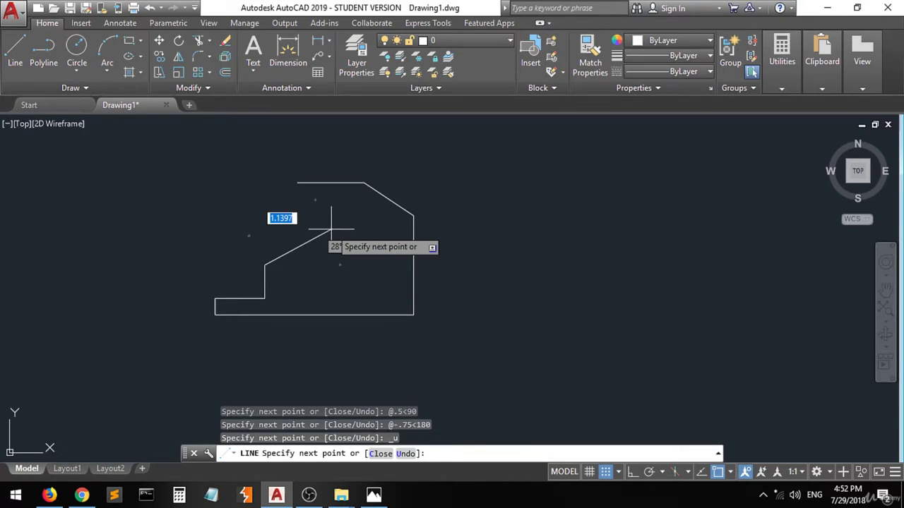
text(@)
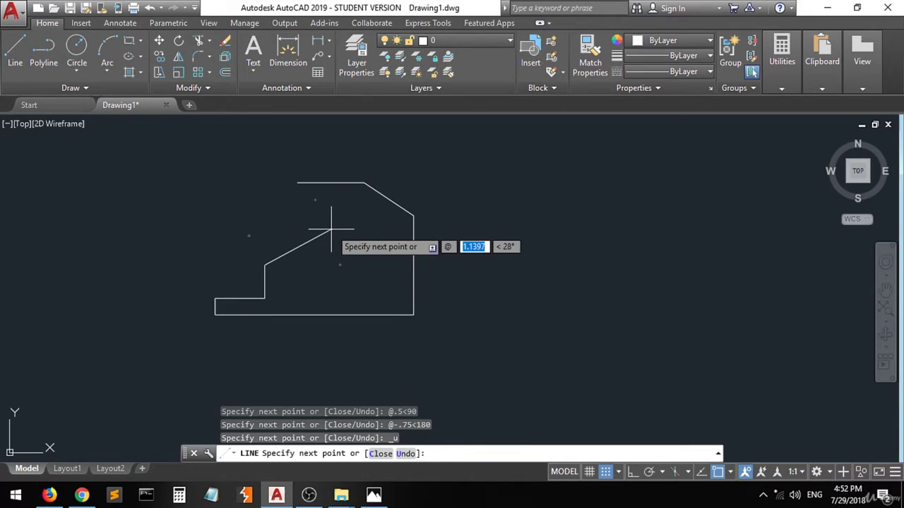
text(.75)
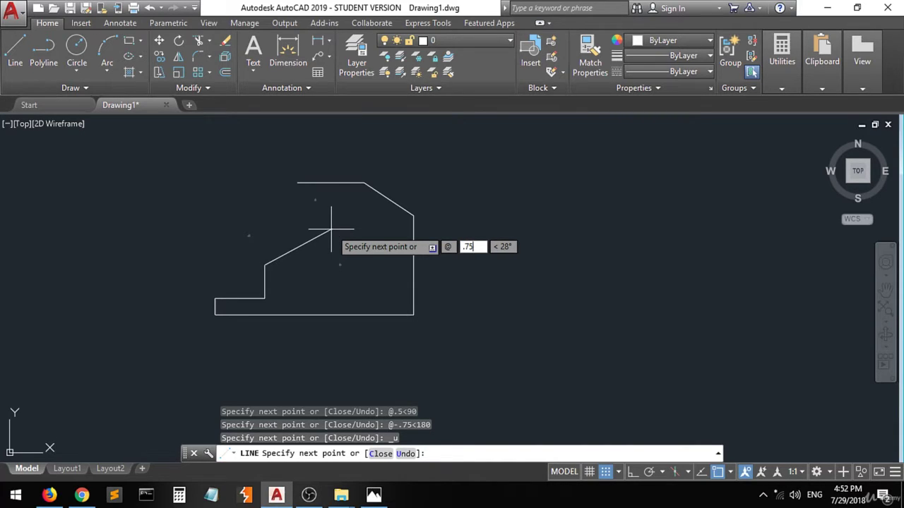
key(Tab)
text(180)
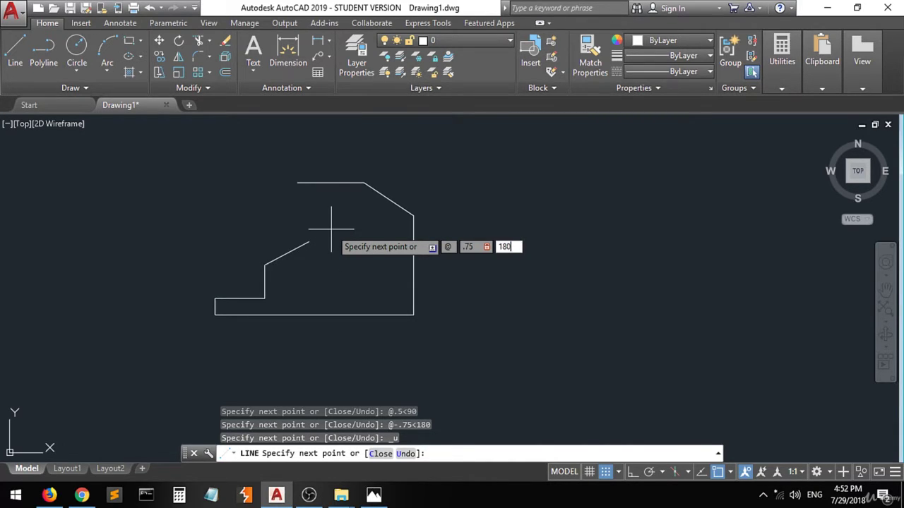
key(Return)
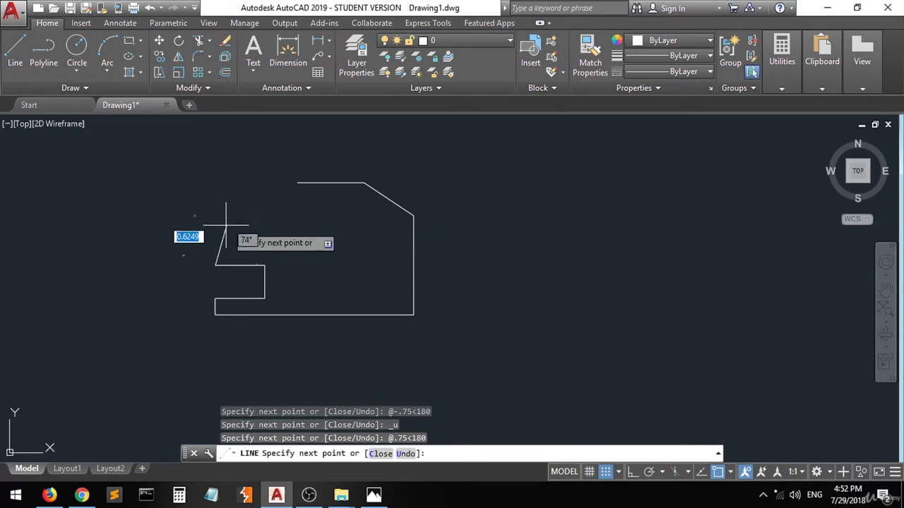
- Dot the sloped edge's left corner and write 0.5 in red beside the sketch's left vertical edge
click(367, 498)
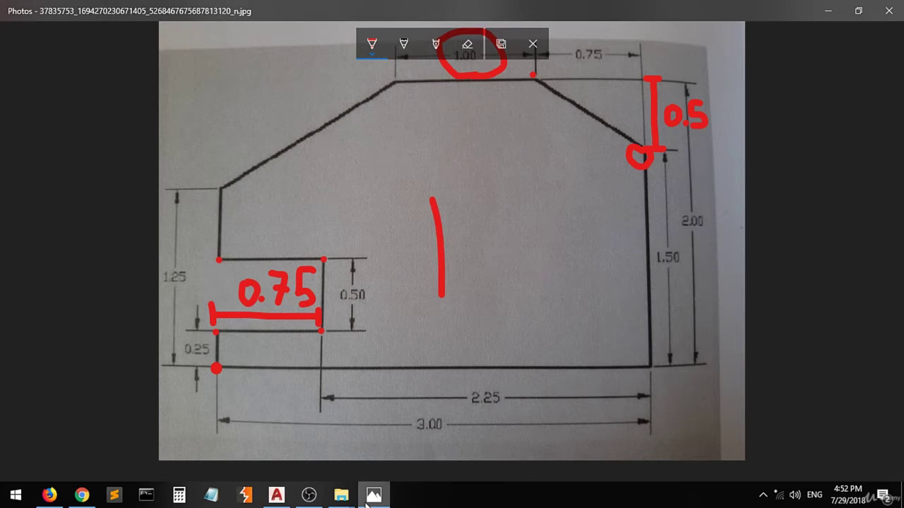
click(222, 185)
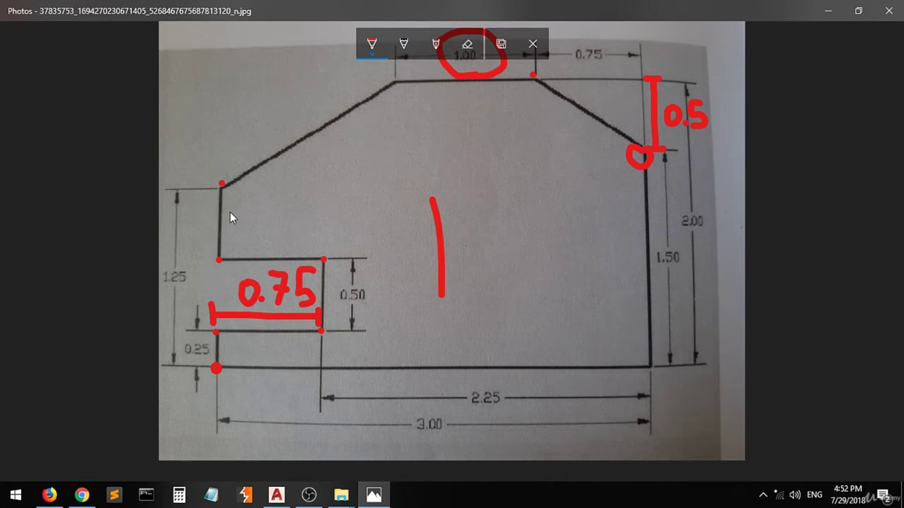
mouse_move(236, 212)
mouse_down()
mouse_move(231, 225)
mouse_move(276, 216)
mouse_up()
click(259, 222)
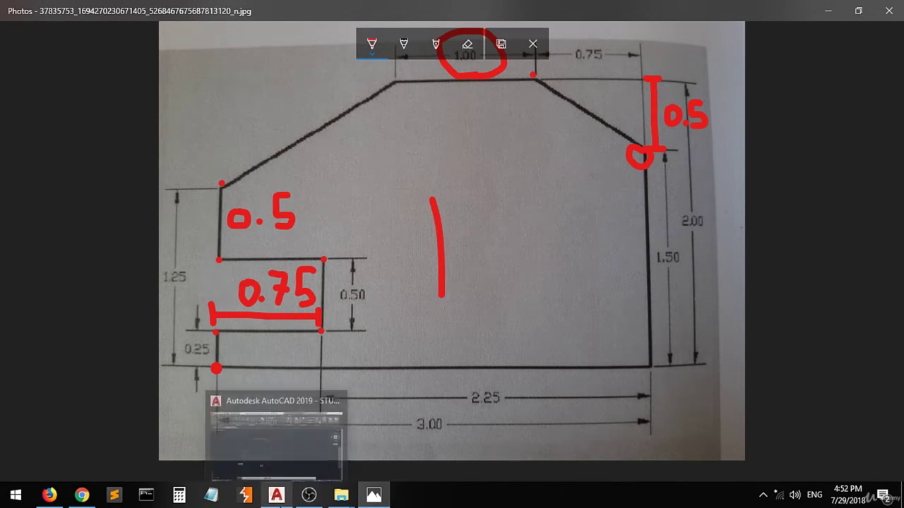
click(276, 494)
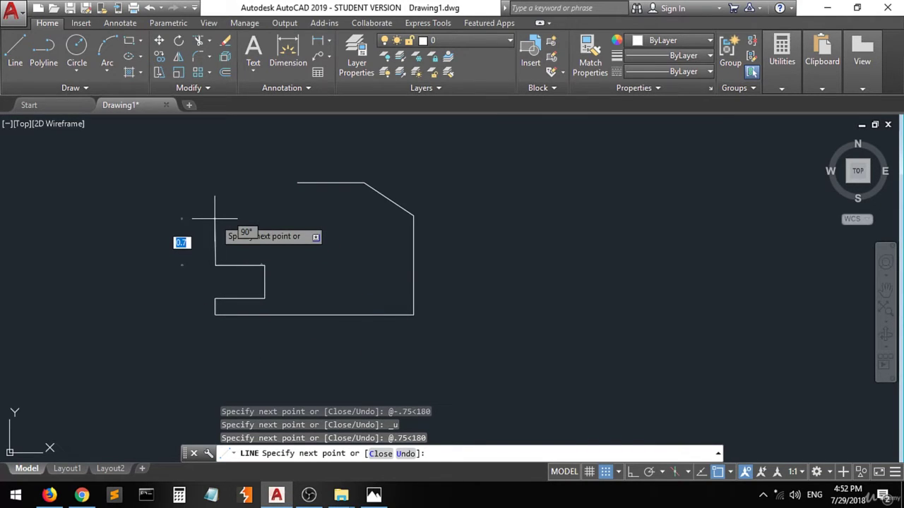
- Draw a 0.5 edge straight up using polar input (.5 at 90°)
key(Tab)
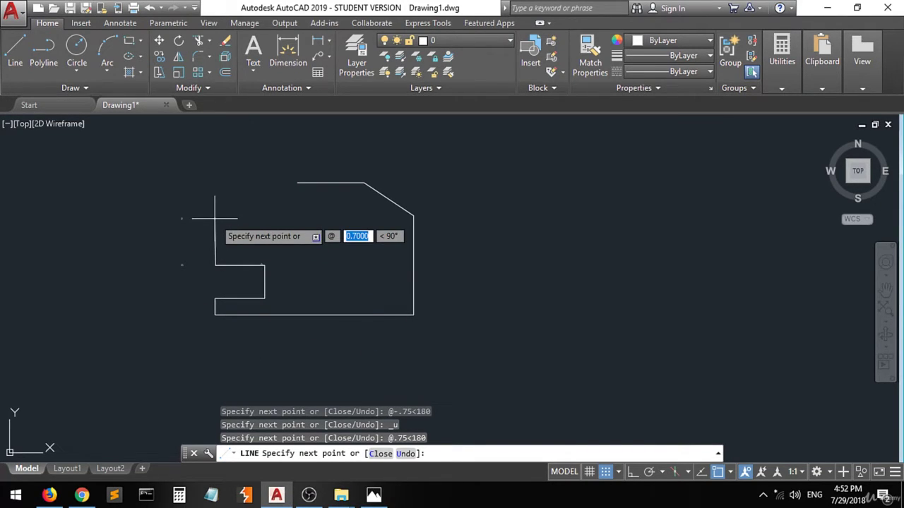
text(.5)
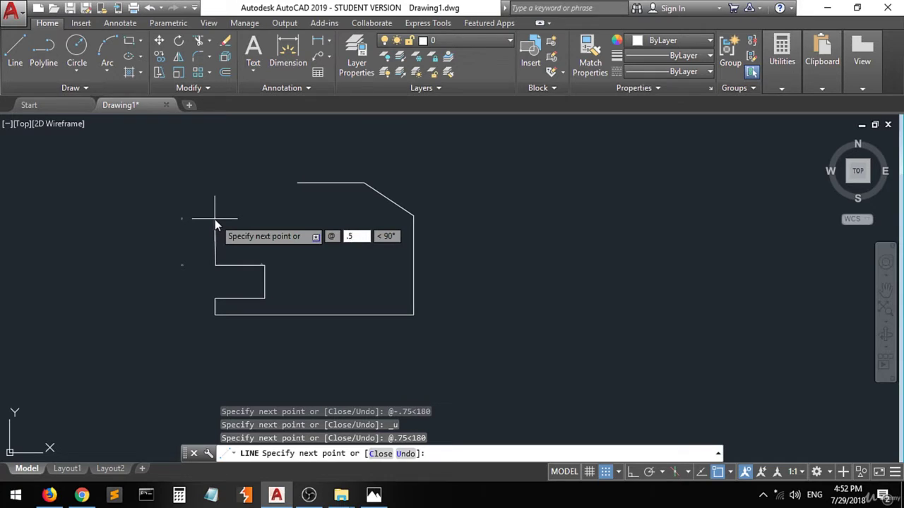
key(Tab)
text(90)
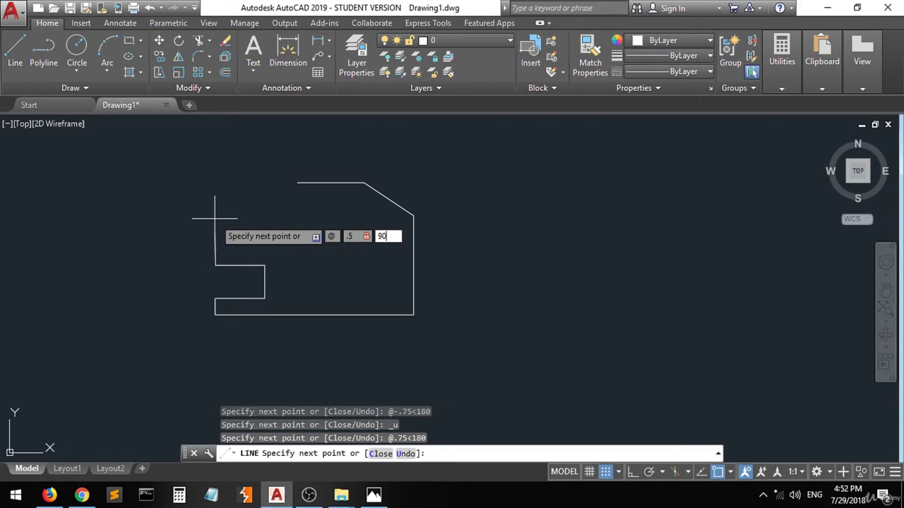
key(Return)
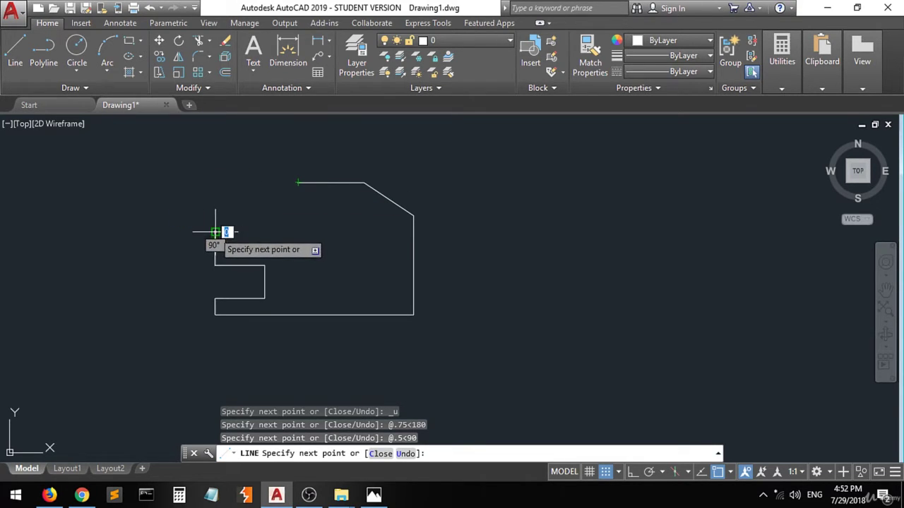
- Close the outline with a sloped edge to the top edge's left endpoint and end the line command
click(298, 183)
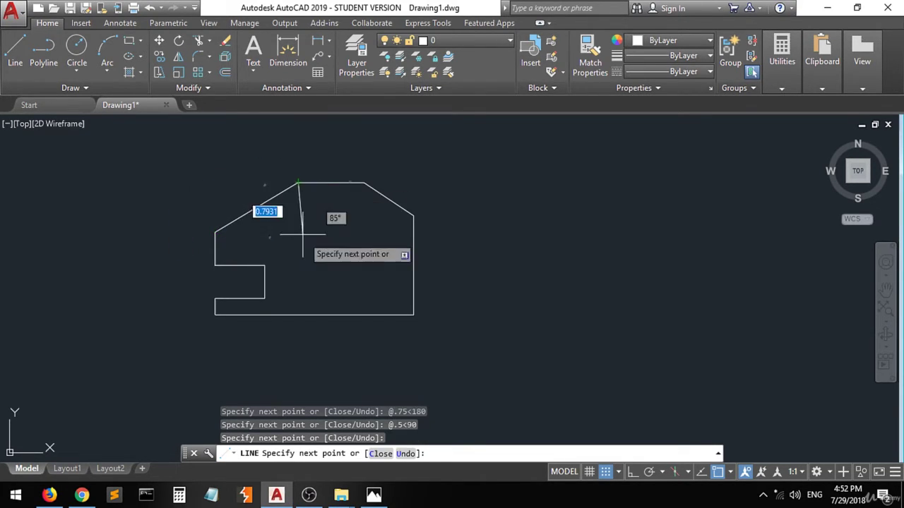
key(Return)
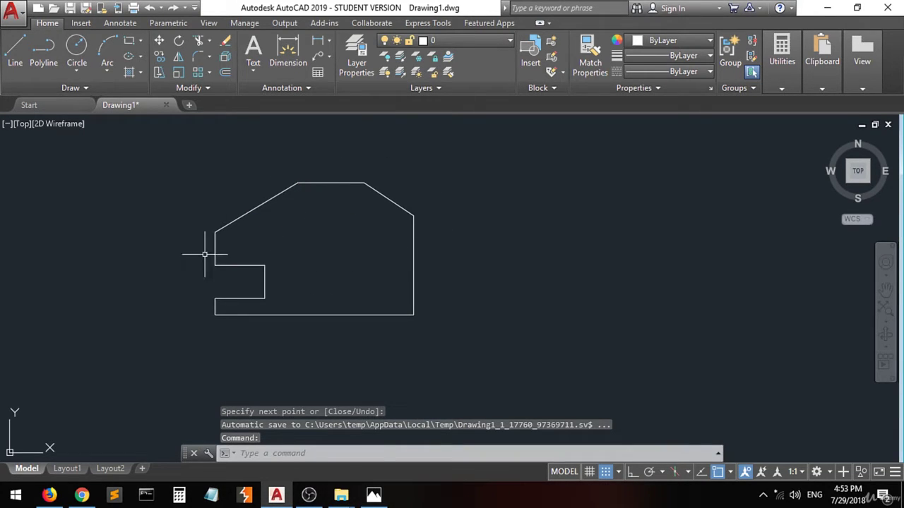
click(374, 496)
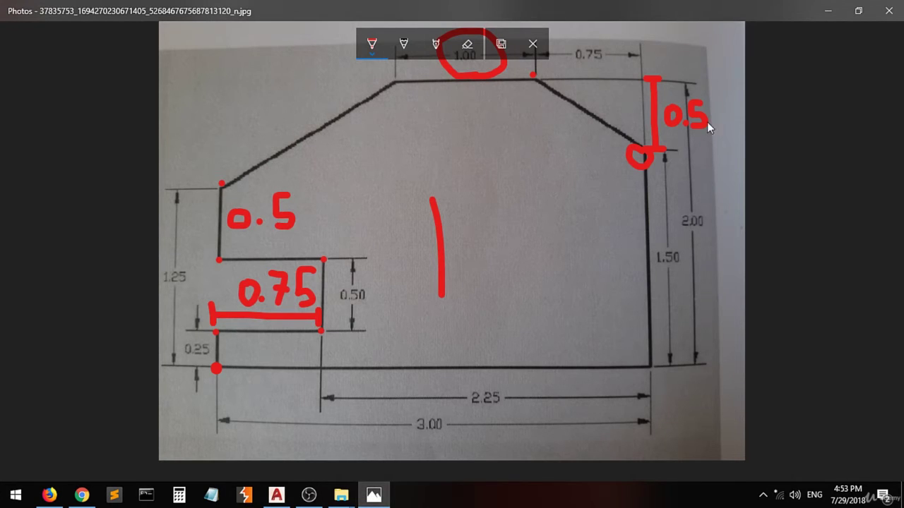
- Restore the Photos window, shrink it, move it aside, then close it
click(857, 11)
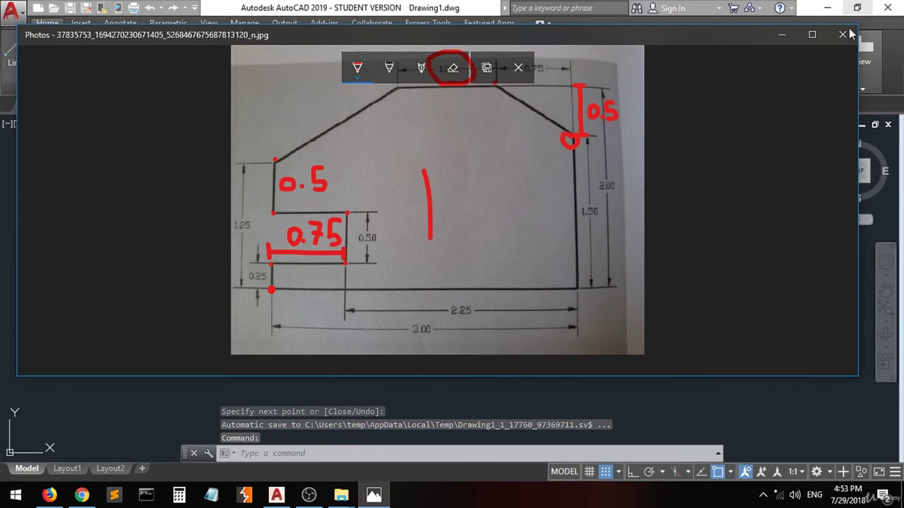
mouse_move(866, 125)
mouse_down()
mouse_move(607, 134)
mouse_move(351, 163)
mouse_up()
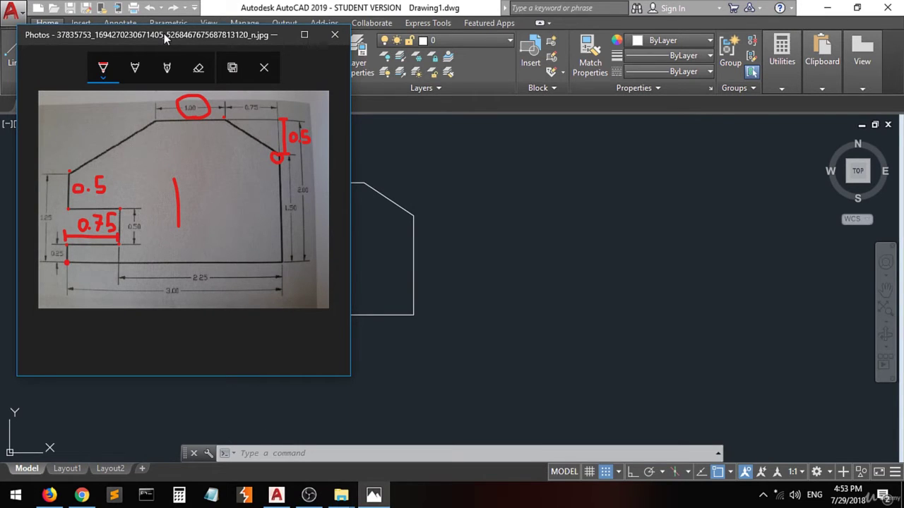
mouse_move(164, 33)
mouse_down()
mouse_move(291, 77)
mouse_move(561, 97)
mouse_move(602, 86)
mouse_move(570, 79)
mouse_up()
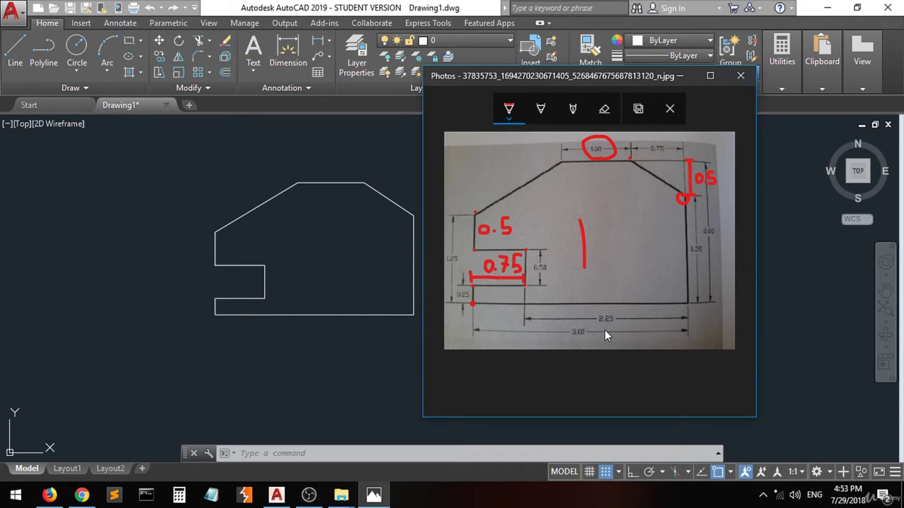
click(741, 75)
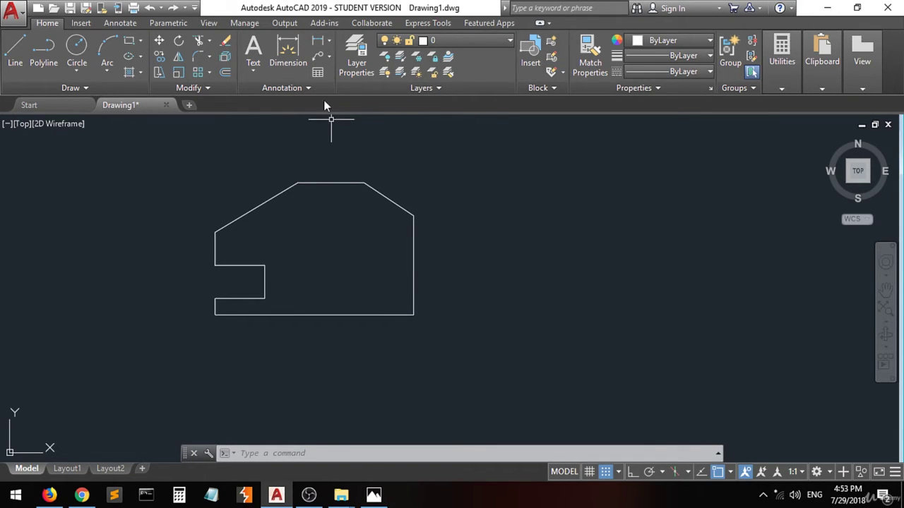
click(329, 42)
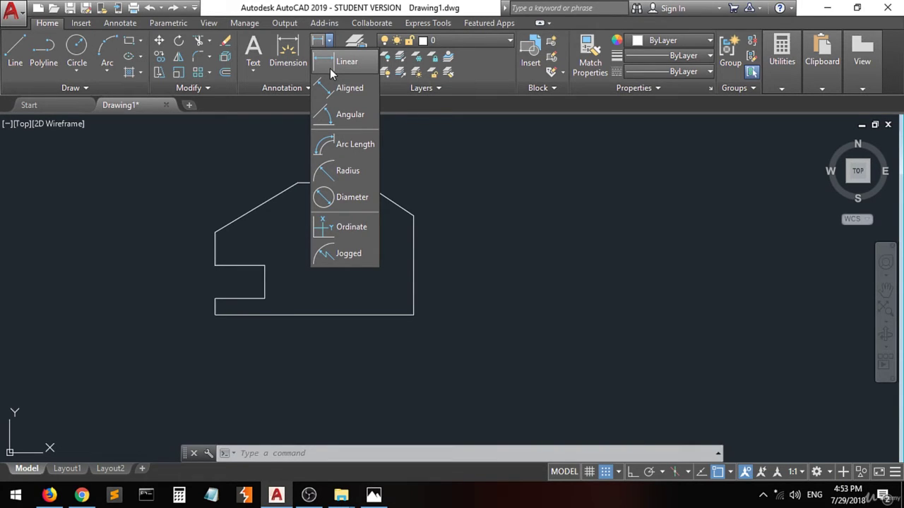
click(330, 69)
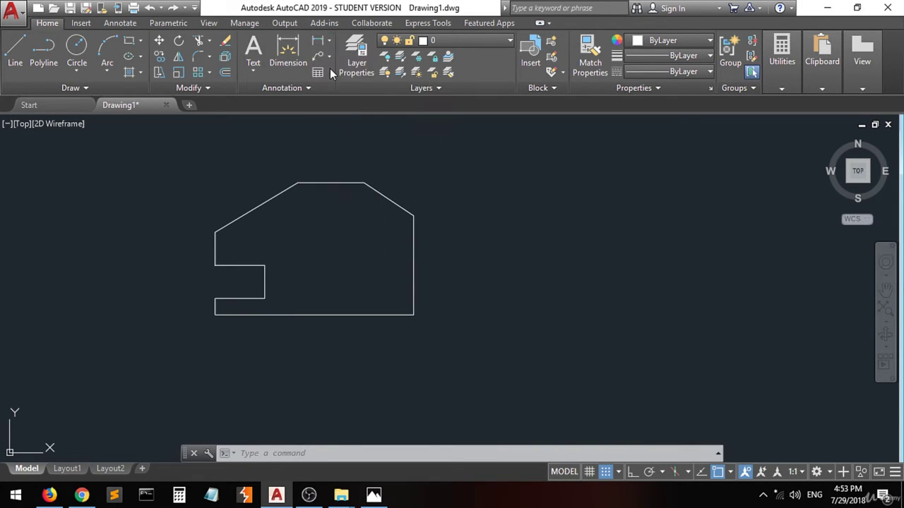
click(215, 315)
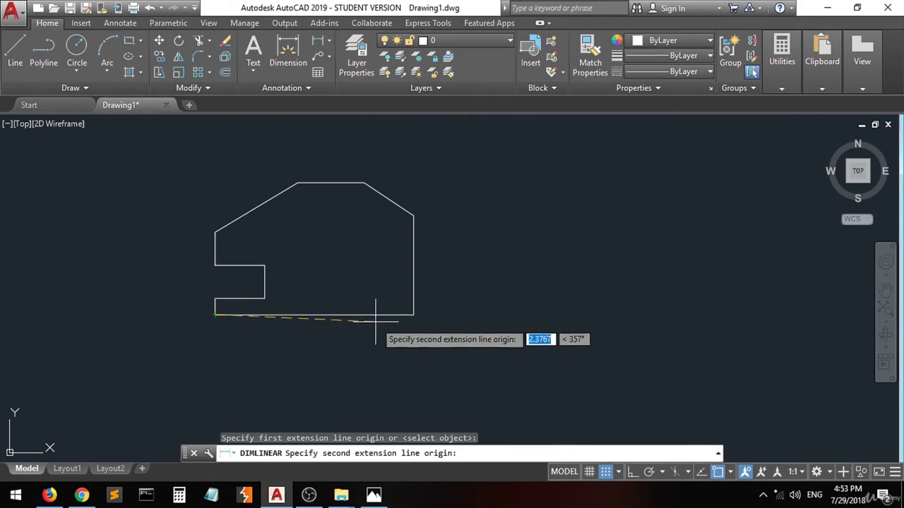
click(413, 315)
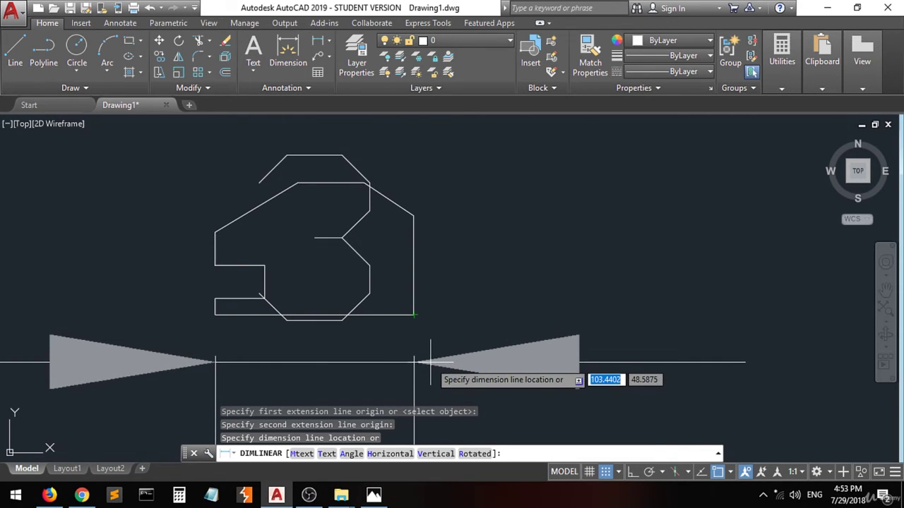
key(Escape)
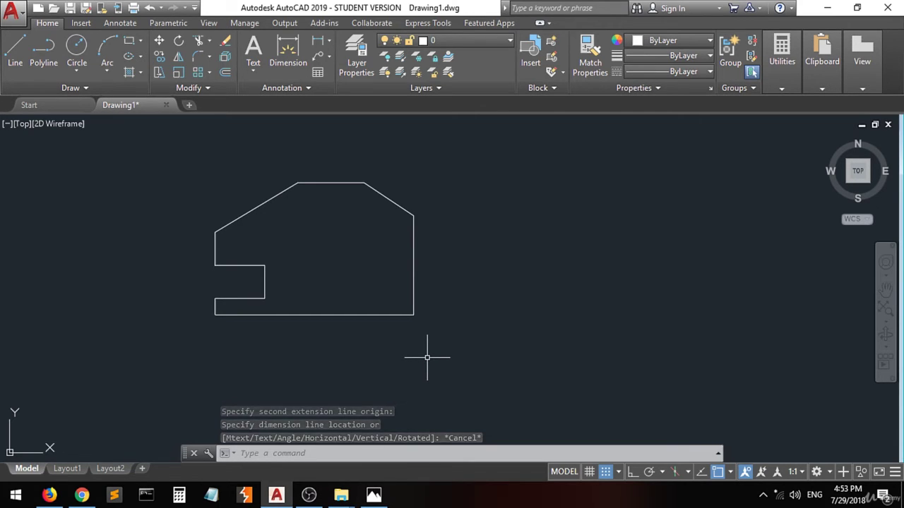
text(d)
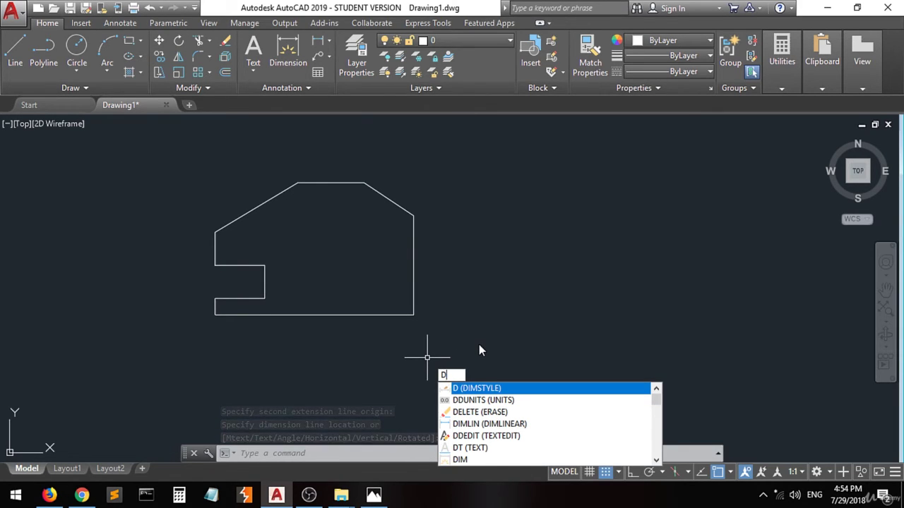
key(Return)
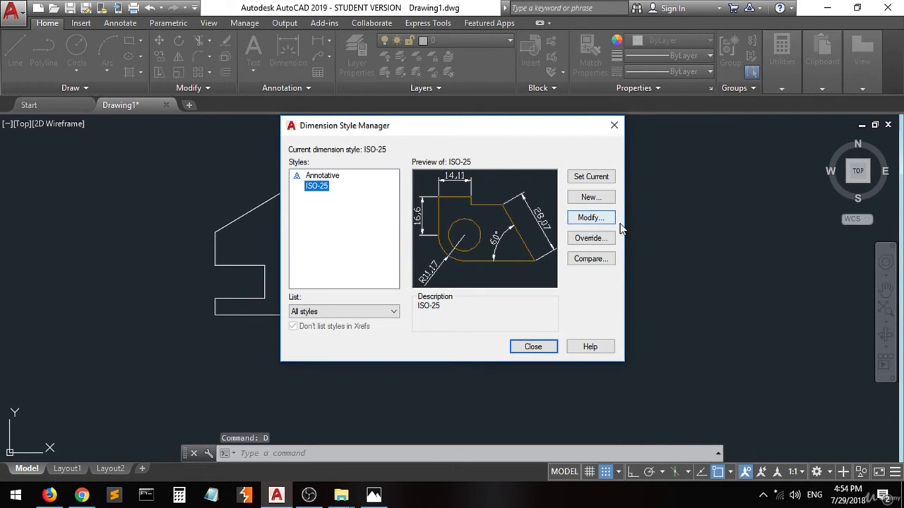
click(585, 219)
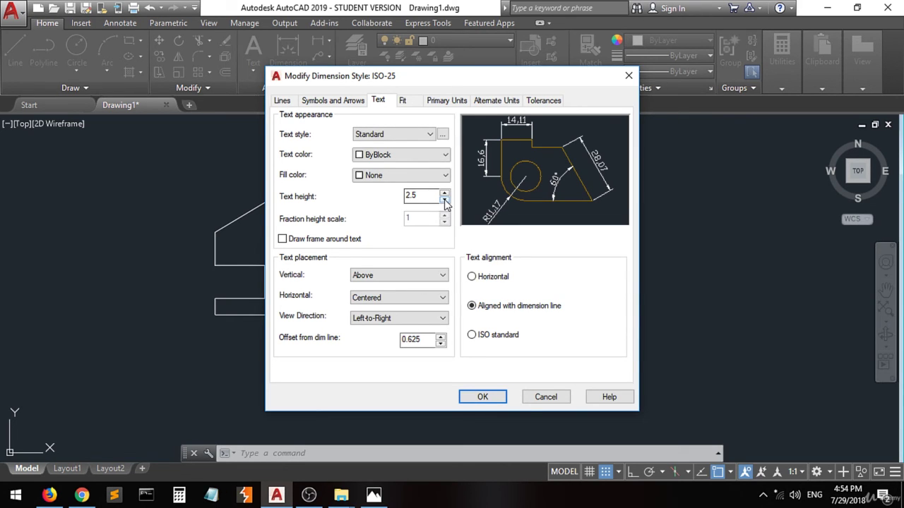
click(416, 103)
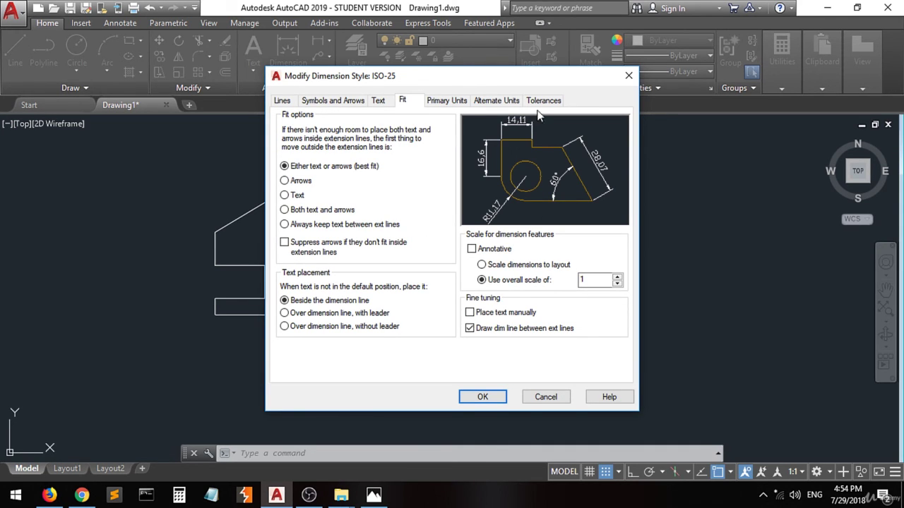
click(628, 77)
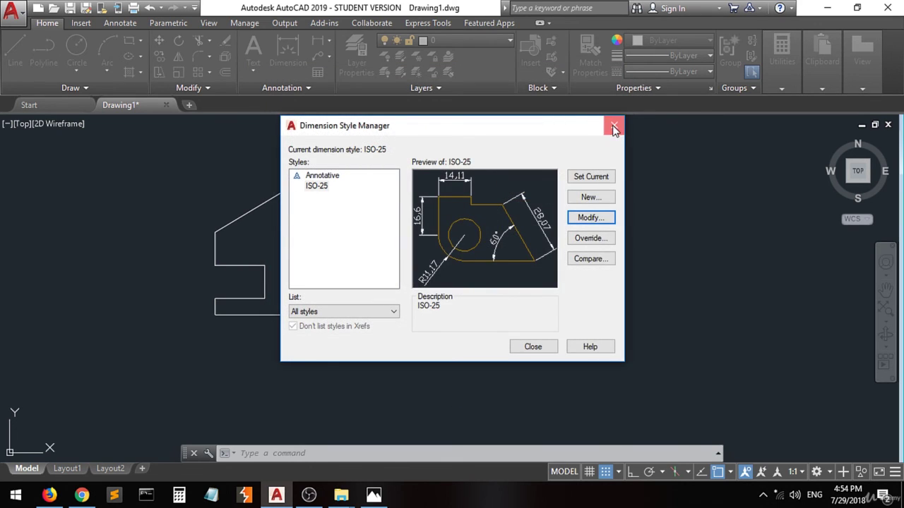
click(613, 122)
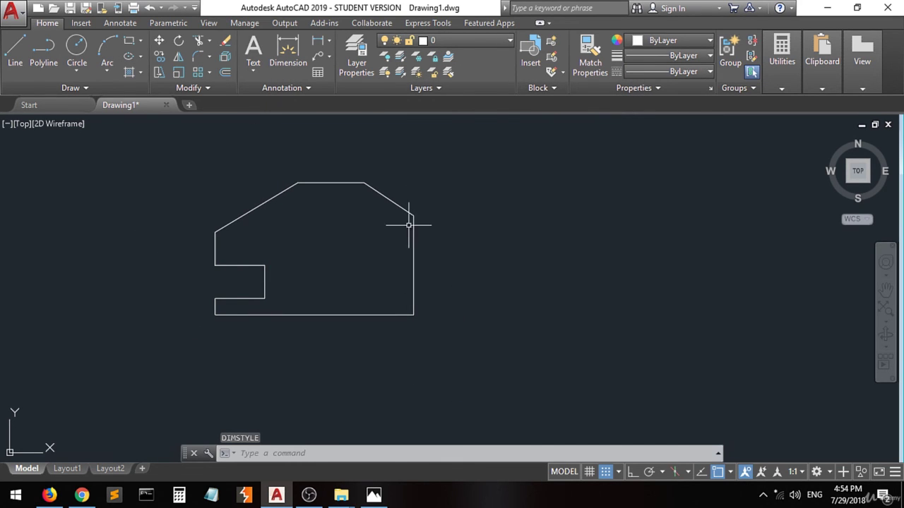